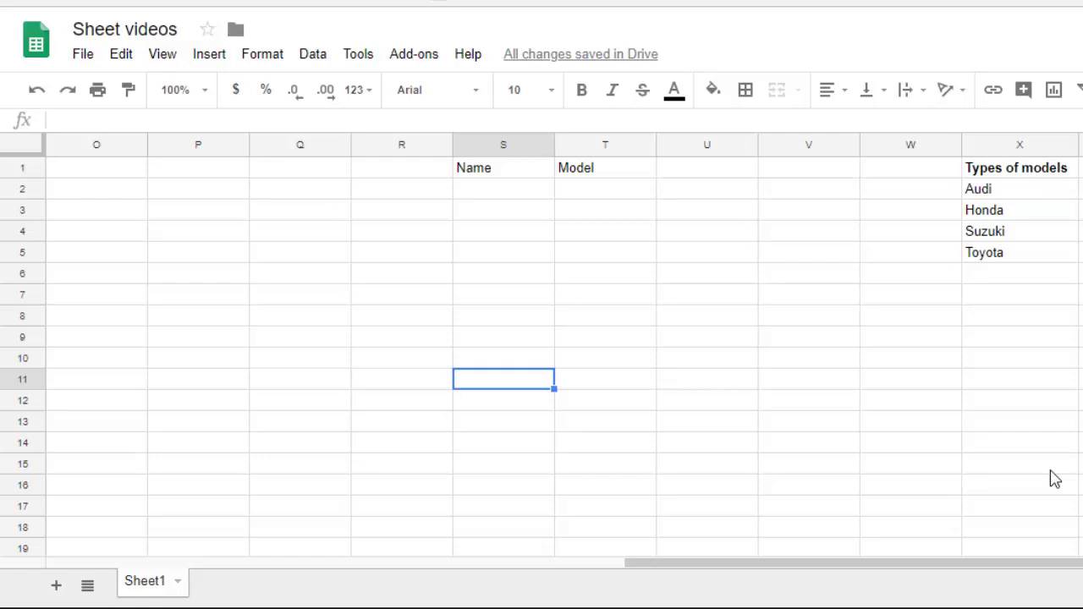
Select the Model column T, after briefly selecting T2 and the model names in column X
{"action": "left_click", "coordinate": [615, 149]}
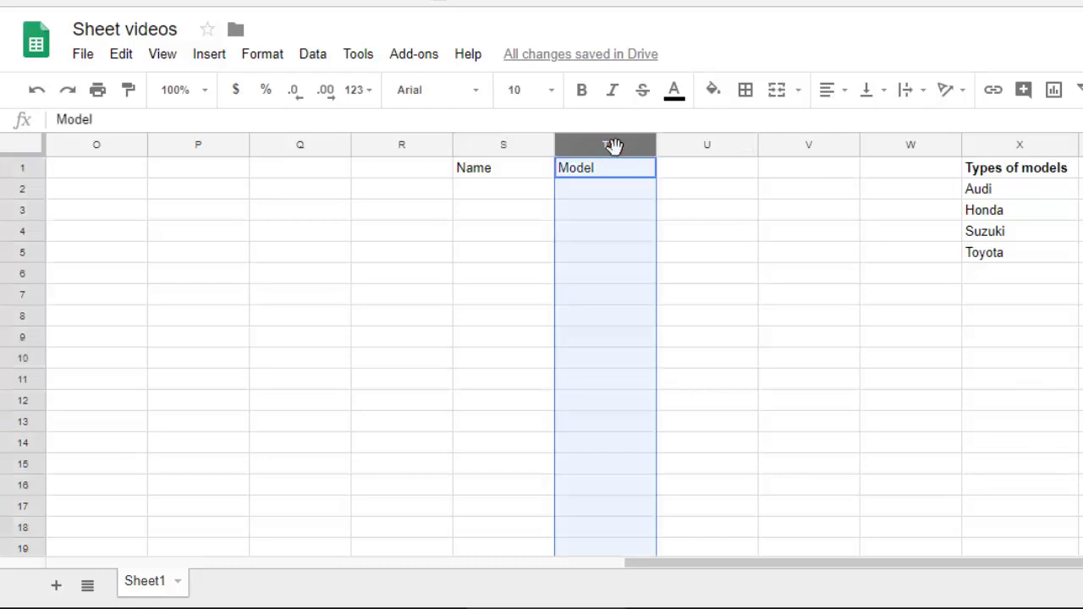
{"action": "left_click", "coordinate": [615, 201]}
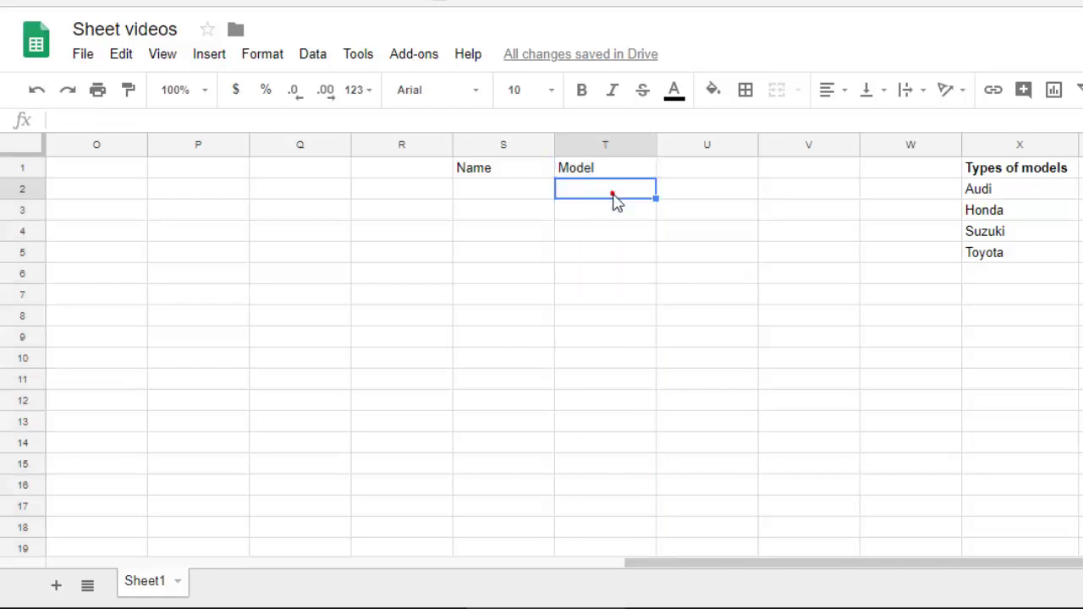
{"action": "left_click", "coordinate": [1020, 188]}
{"action": "left_click_drag", "start_coordinate": [1024, 218], "coordinate": [1021, 256]}
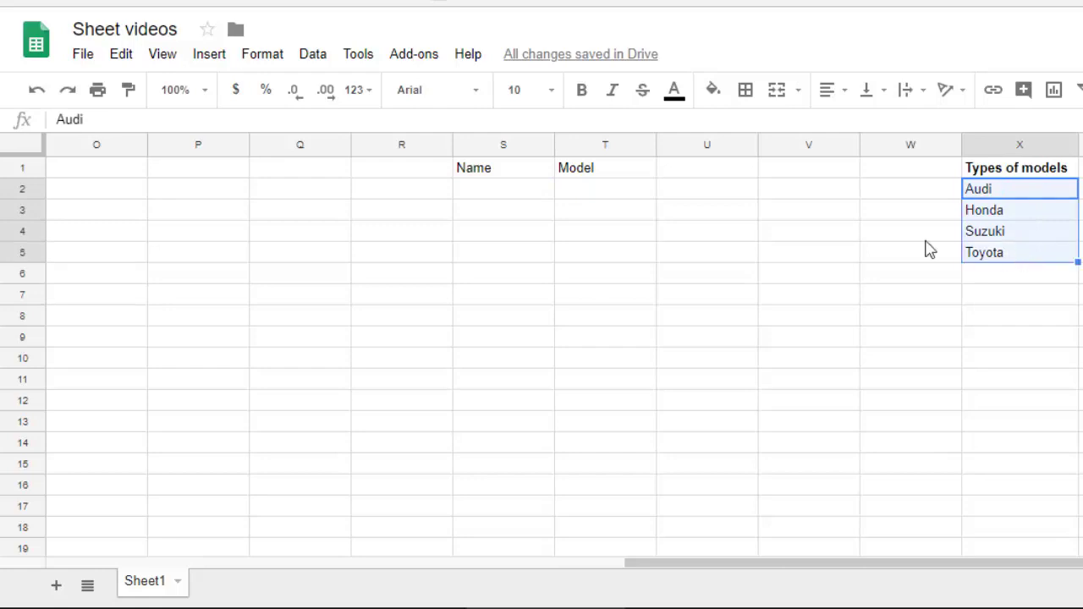
{"action": "left_click", "coordinate": [618, 202]}
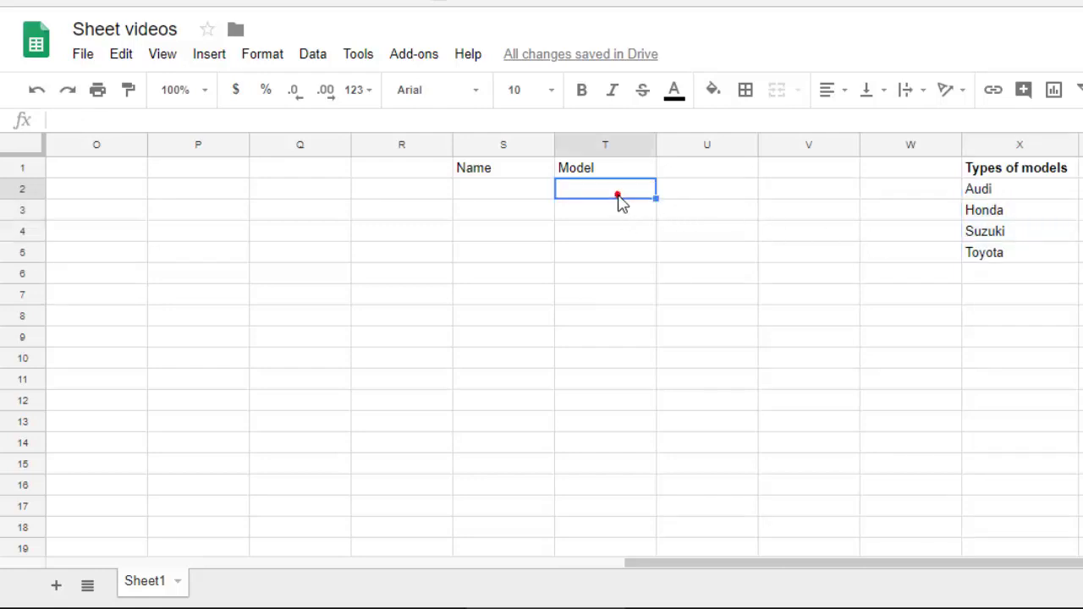
{"action": "left_click", "coordinate": [617, 145]}
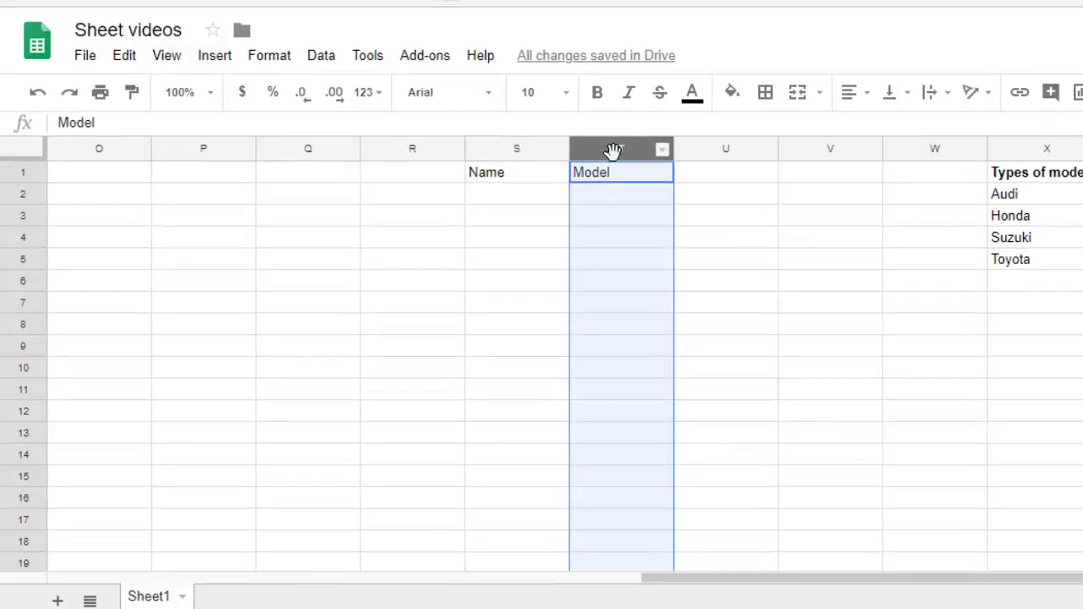
Start a data validation rule for column T with its range changed to T2:T1000
{"action": "left_click", "coordinate": [313, 54]}
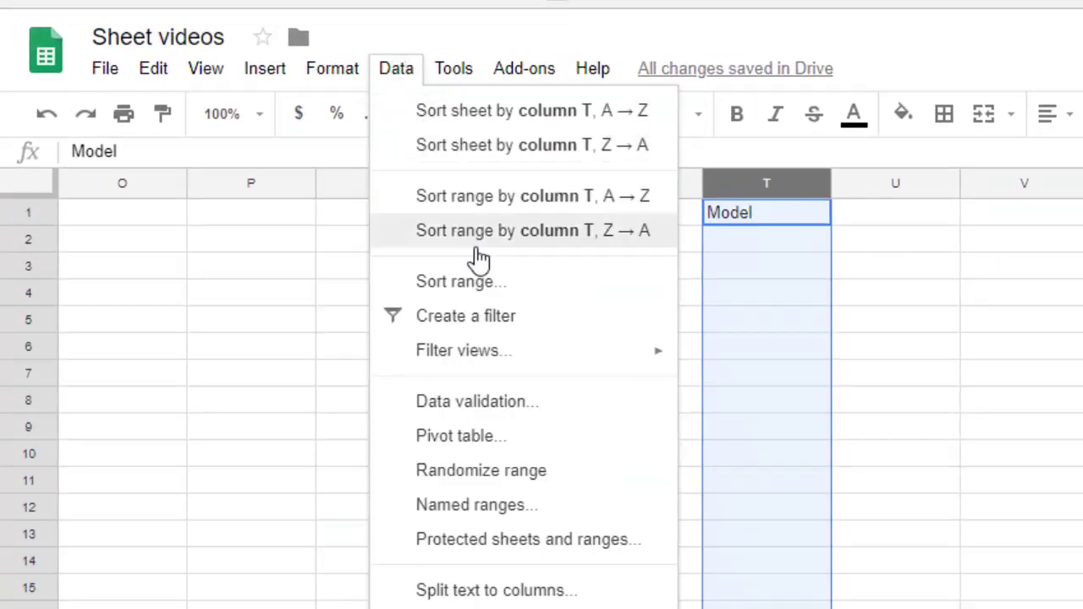
{"action": "left_click", "coordinate": [508, 399]}
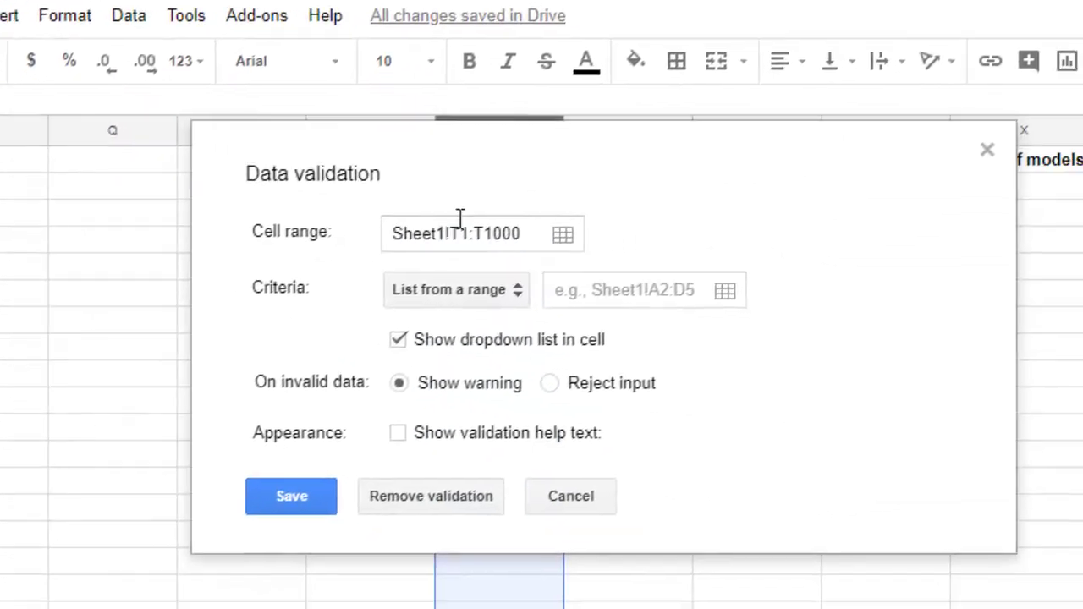
{"action": "left_click_drag", "start_coordinate": [532, 142], "coordinate": [701, 256]}
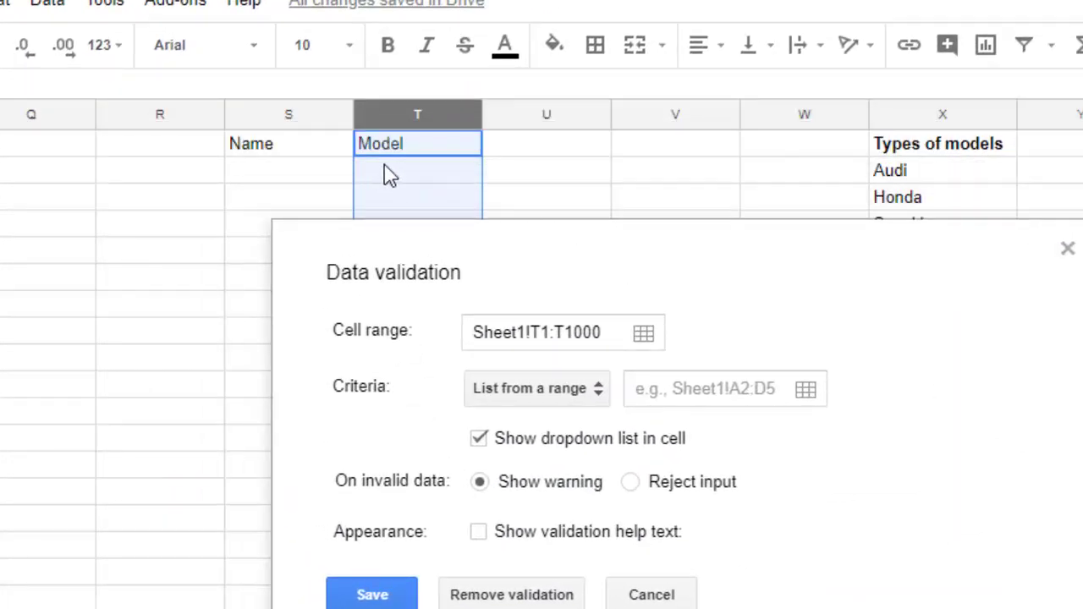
{"action": "left_click", "coordinate": [540, 333]}
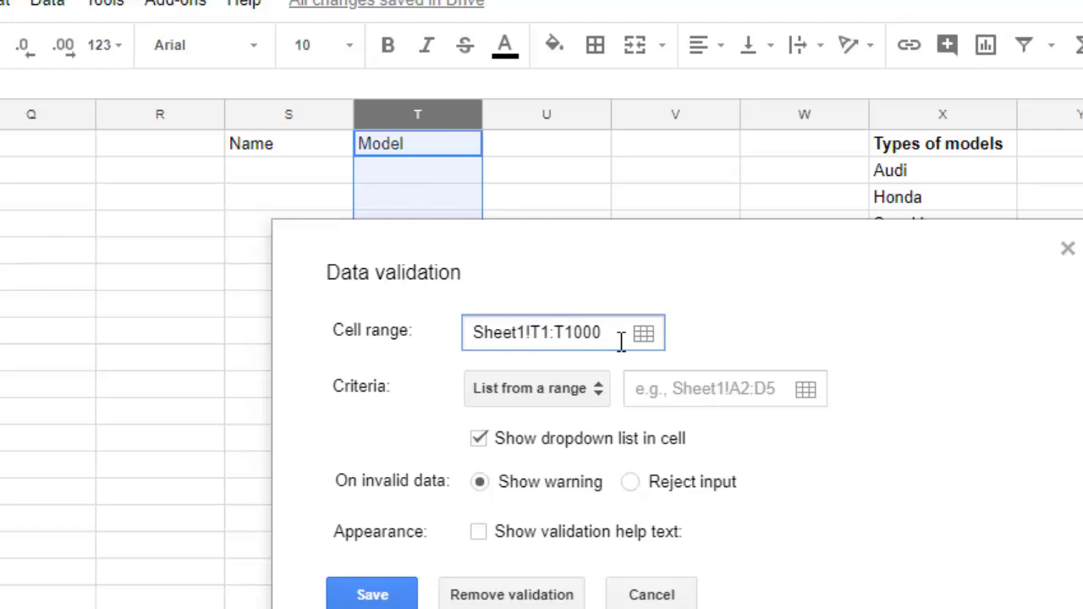
{"action": "key", "text": "Delete"}
{"action": "type", "text": "2"}
Pick the car models in X2:X5 as the dropdown's list source
{"action": "left_click_drag", "start_coordinate": [359, 387], "coordinate": [413, 398]}
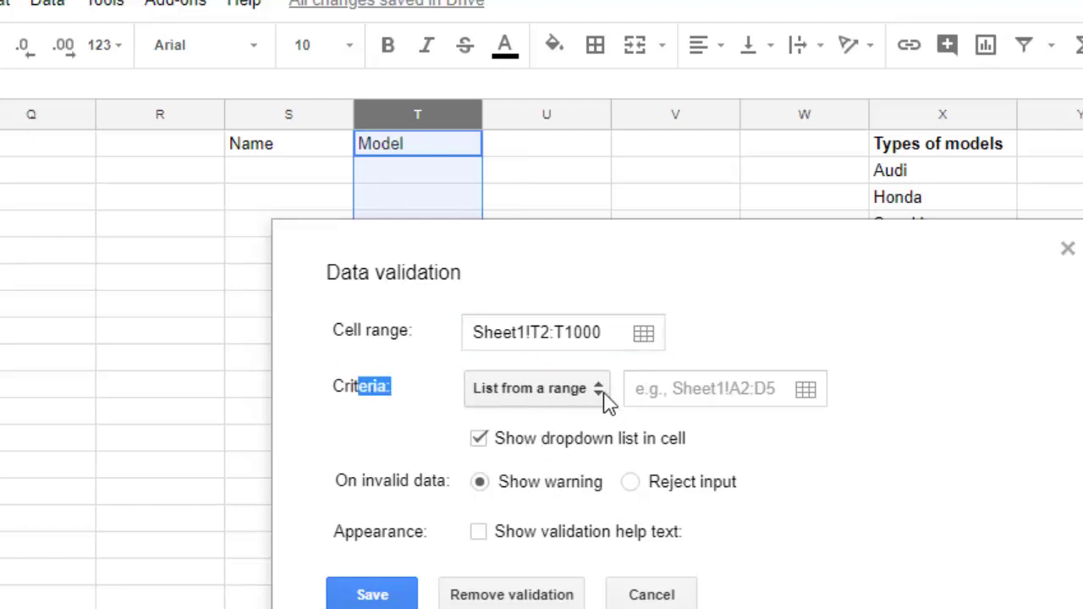
{"action": "left_click_drag", "start_coordinate": [752, 257], "coordinate": [356, 203]}
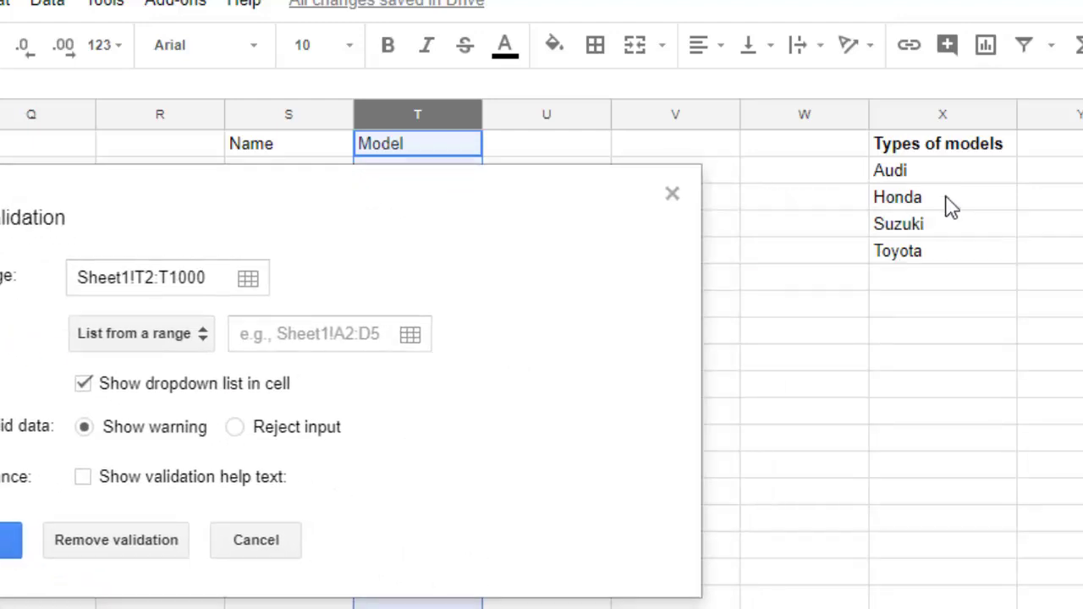
{"action": "left_click", "coordinate": [411, 335]}
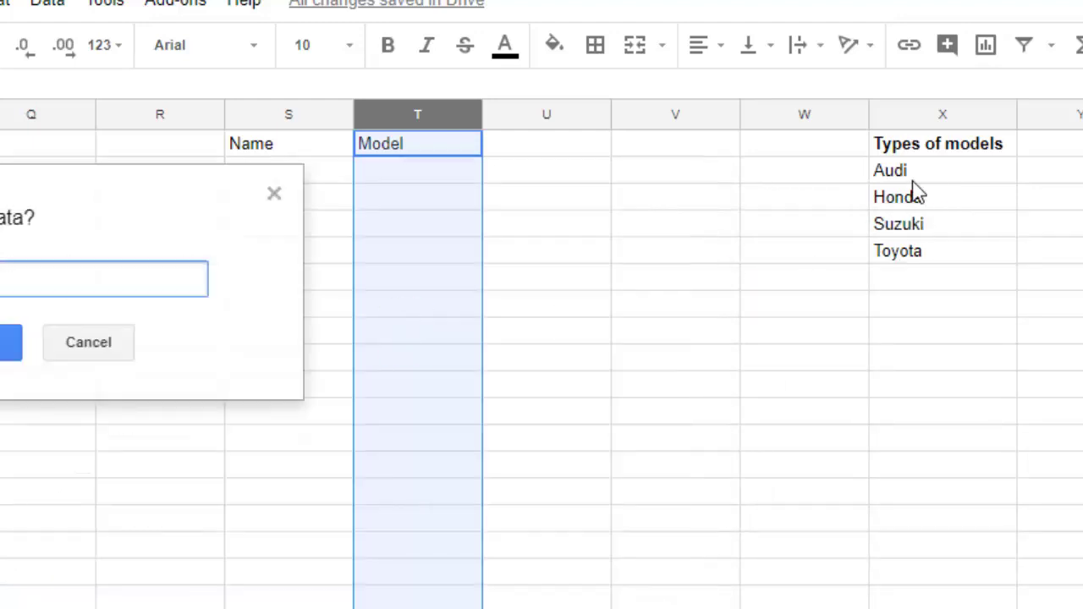
{"action": "left_click_drag", "start_coordinate": [922, 174], "coordinate": [919, 251]}
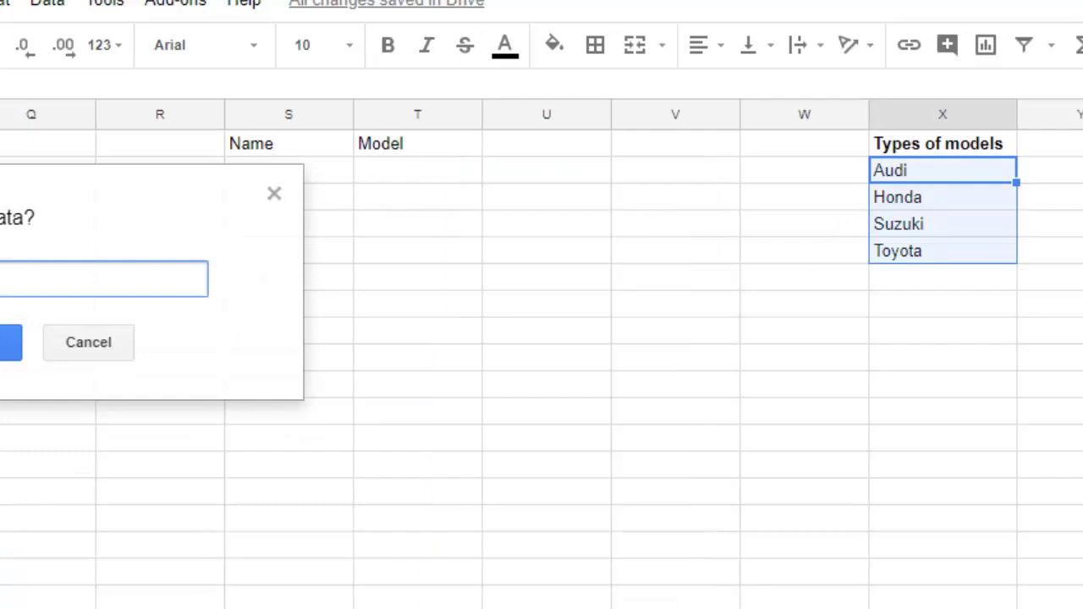
Confirm X2:X5 as the list source and keep the in-cell dropdown shown
{"action": "left_click", "coordinate": [11, 343]}
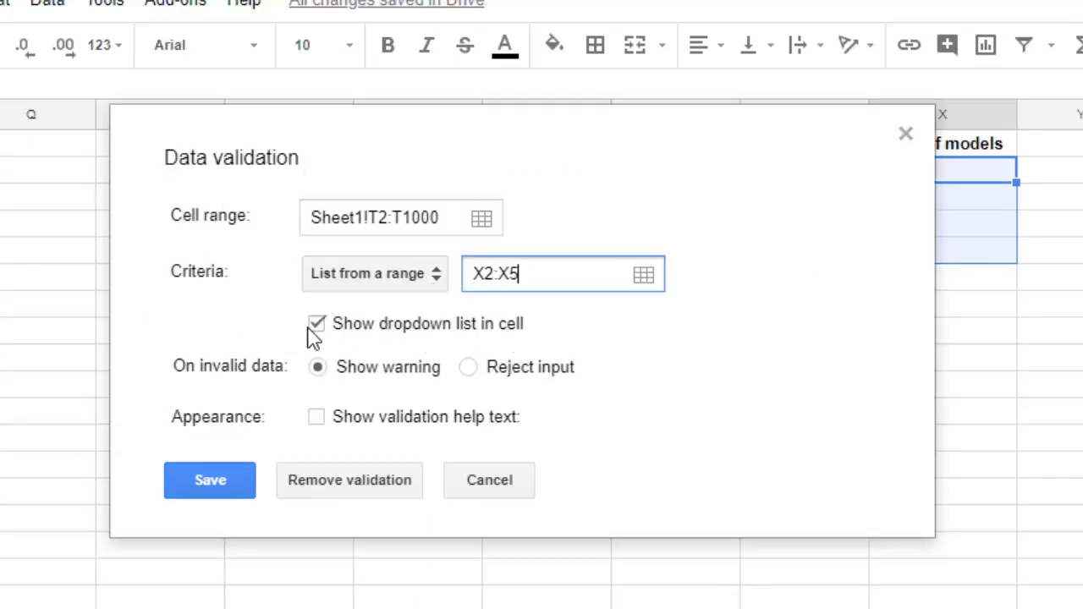
{"action": "left_click", "coordinate": [314, 330]}
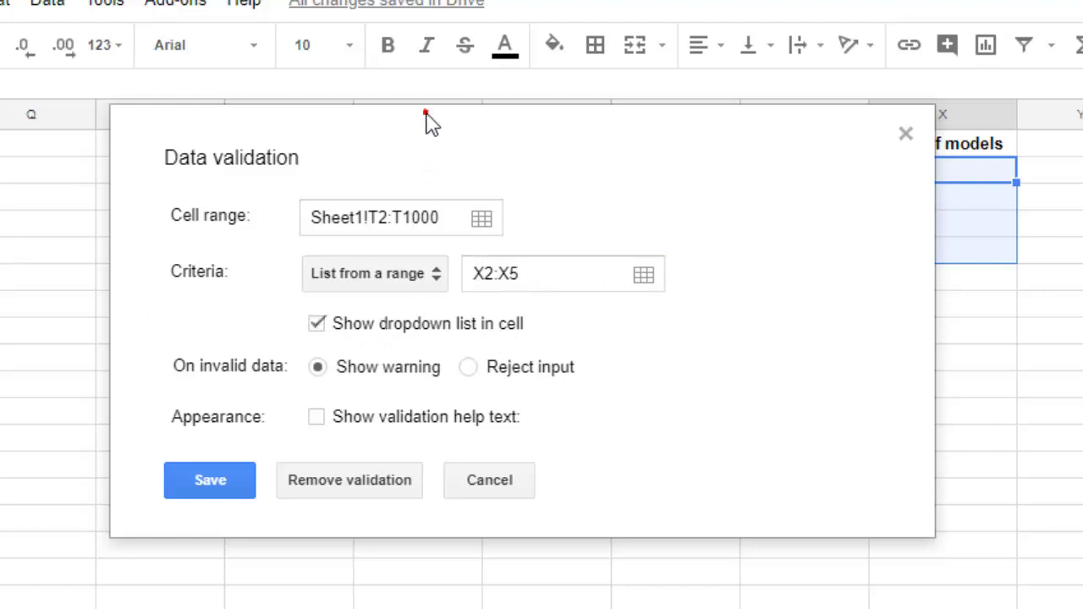
{"action": "left_click_drag", "start_coordinate": [428, 122], "coordinate": [856, 138]}
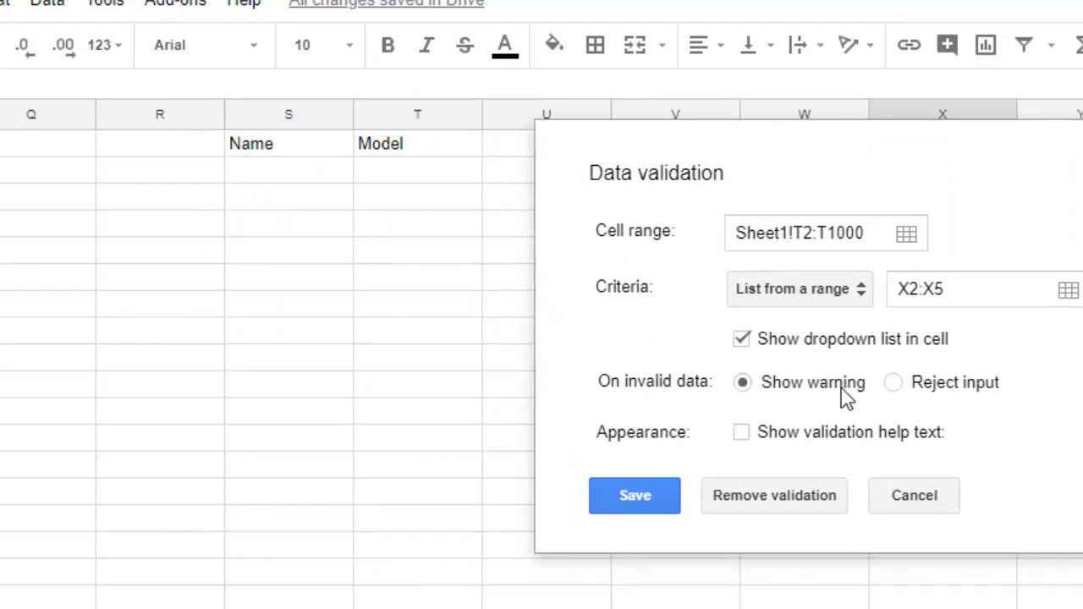
Leave invalid entries on warning only and help text off after trying both options
{"action": "left_click", "coordinate": [902, 384]}
{"action": "left_click", "coordinate": [741, 385]}
{"action": "left_click", "coordinate": [742, 433]}
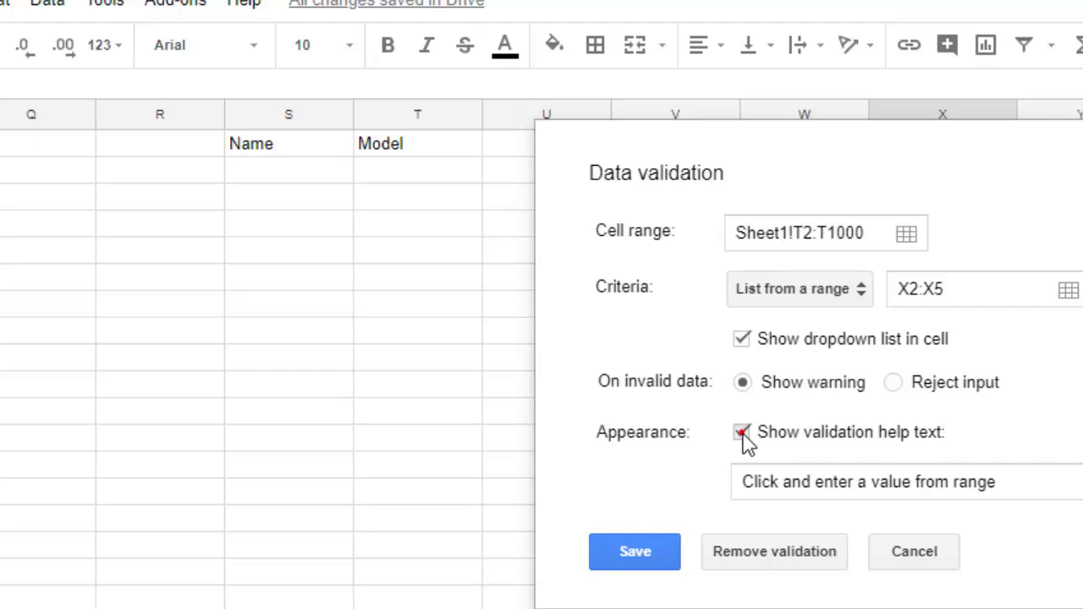
{"action": "left_click", "coordinate": [743, 435]}
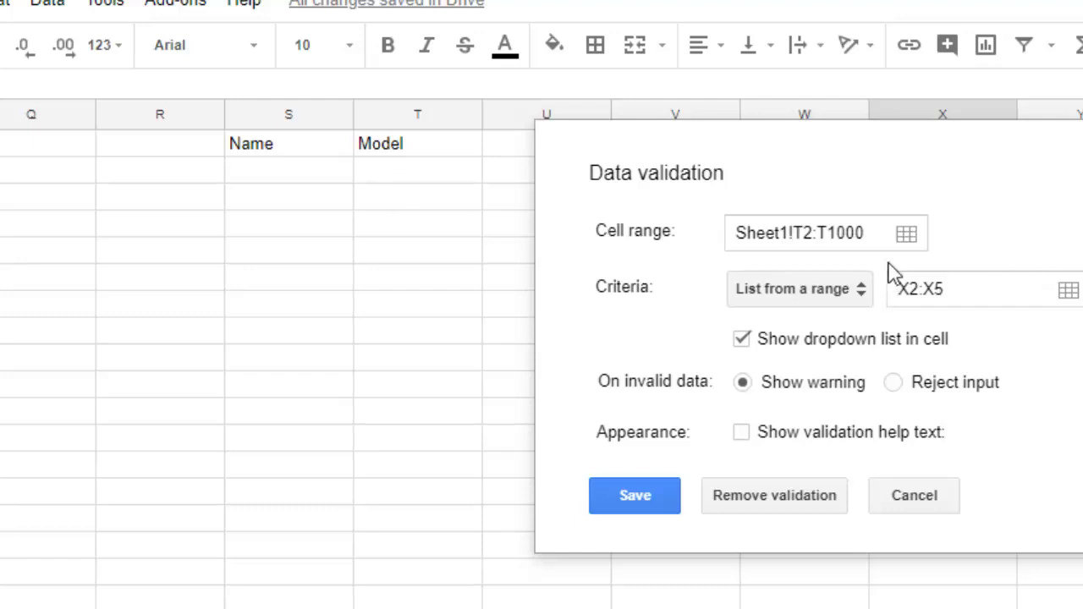
Save the rule and choose Honda from T2's dropdown
{"action": "left_click", "coordinate": [660, 498]}
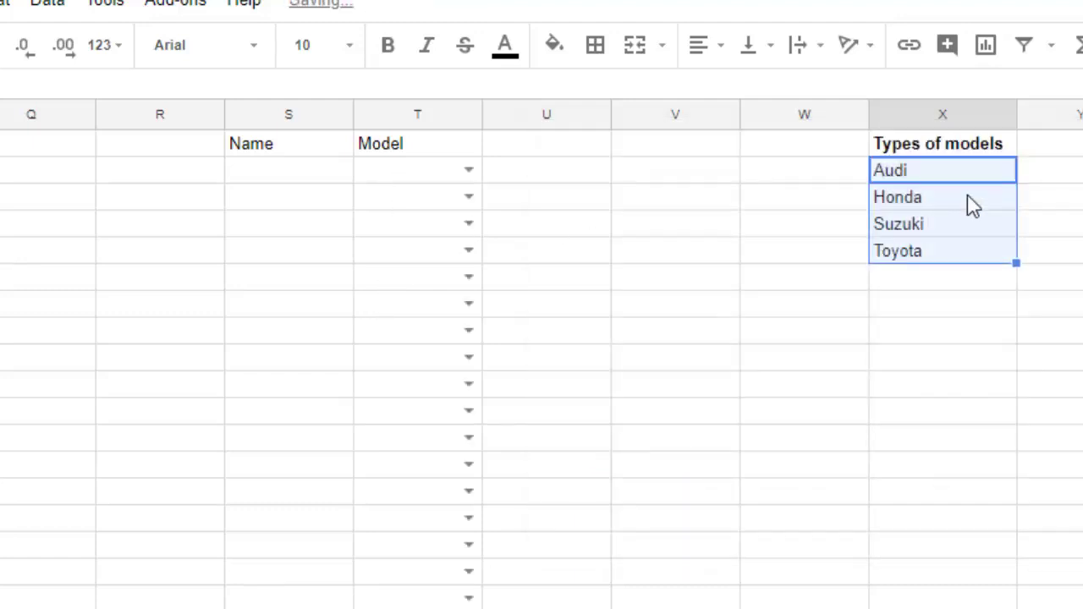
{"action": "left_click", "coordinate": [467, 172]}
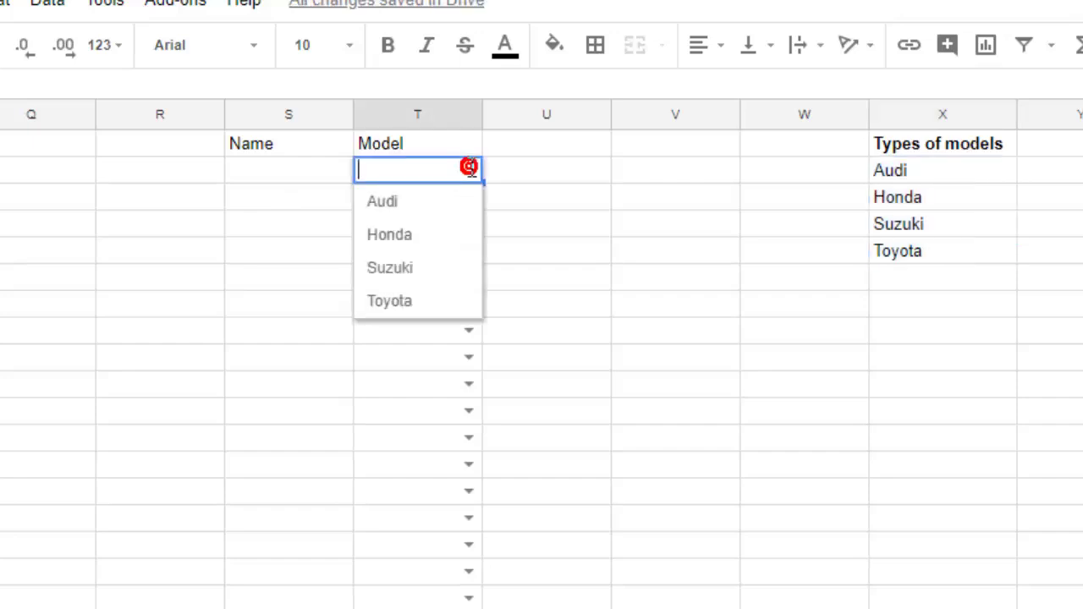
{"action": "left_click", "coordinate": [396, 237]}
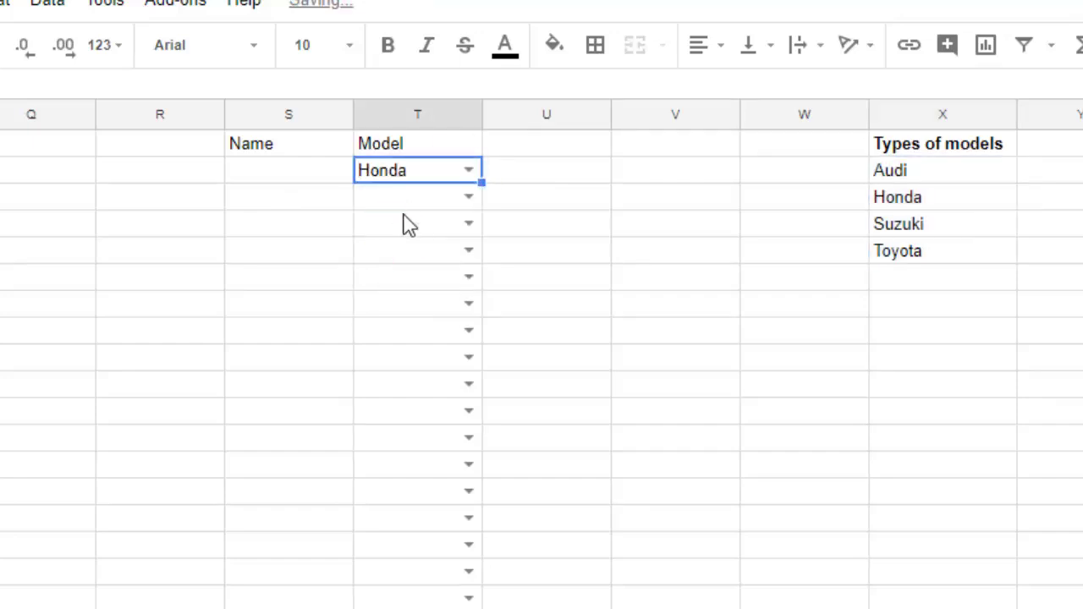
Enter the off-list value 'ggf' in T3 and check its invalid-input warning
{"action": "left_click", "coordinate": [407, 200]}
{"action": "type", "text": "ggf"}
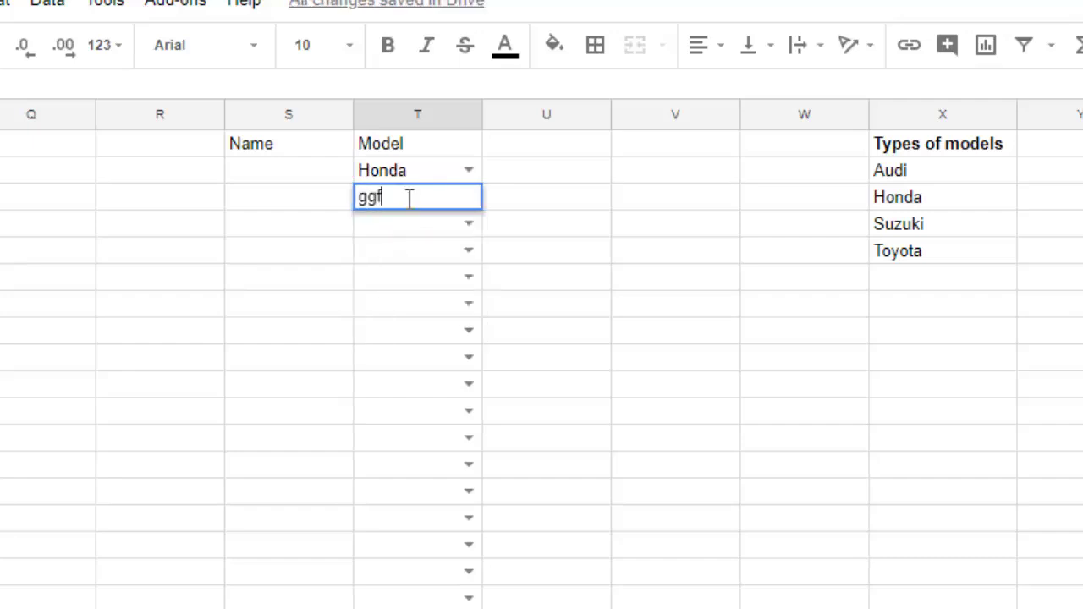
{"action": "key", "text": "Return"}
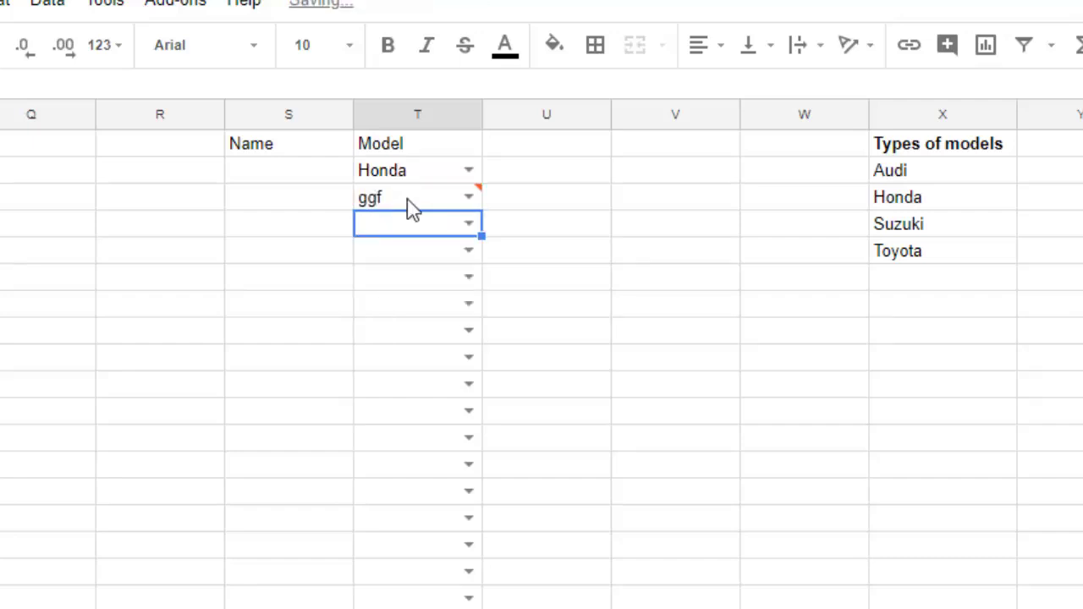
{"action": "mouse_move", "coordinate": [478, 194]}
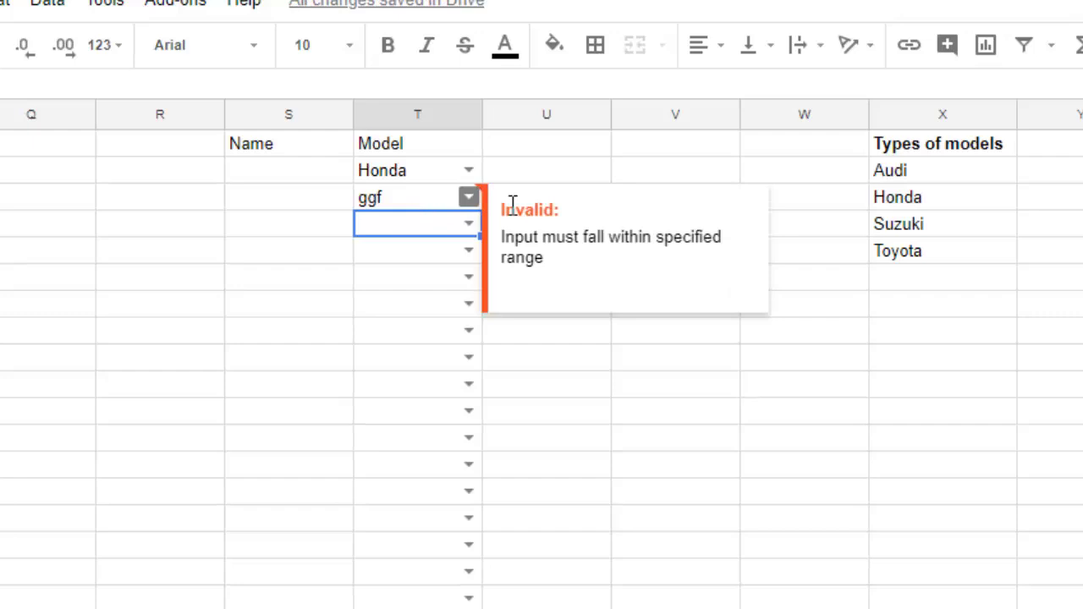
{"action": "left_click_drag", "start_coordinate": [535, 211], "coordinate": [568, 258]}
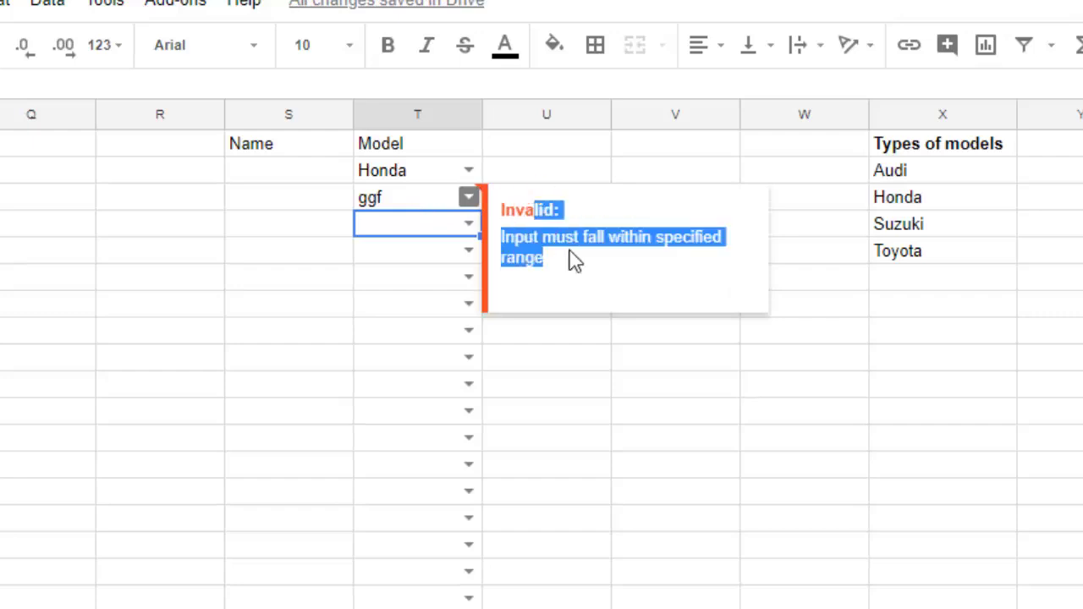
{"action": "left_click", "coordinate": [410, 204]}
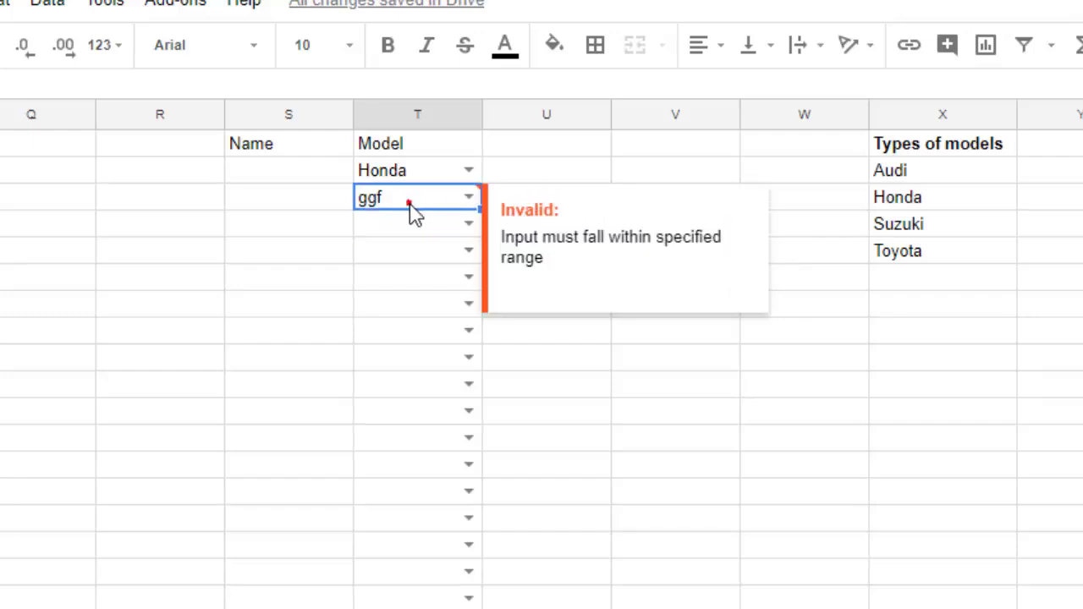
{"action": "left_click", "coordinate": [470, 173]}
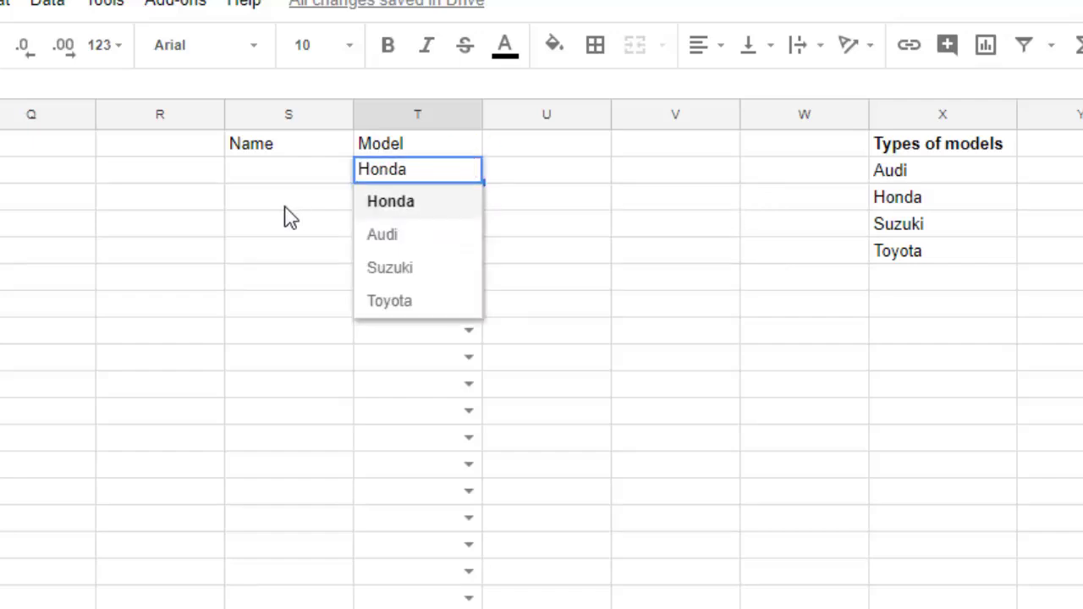
{"action": "left_click", "coordinate": [285, 203]}
{"action": "left_click", "coordinate": [436, 172]}
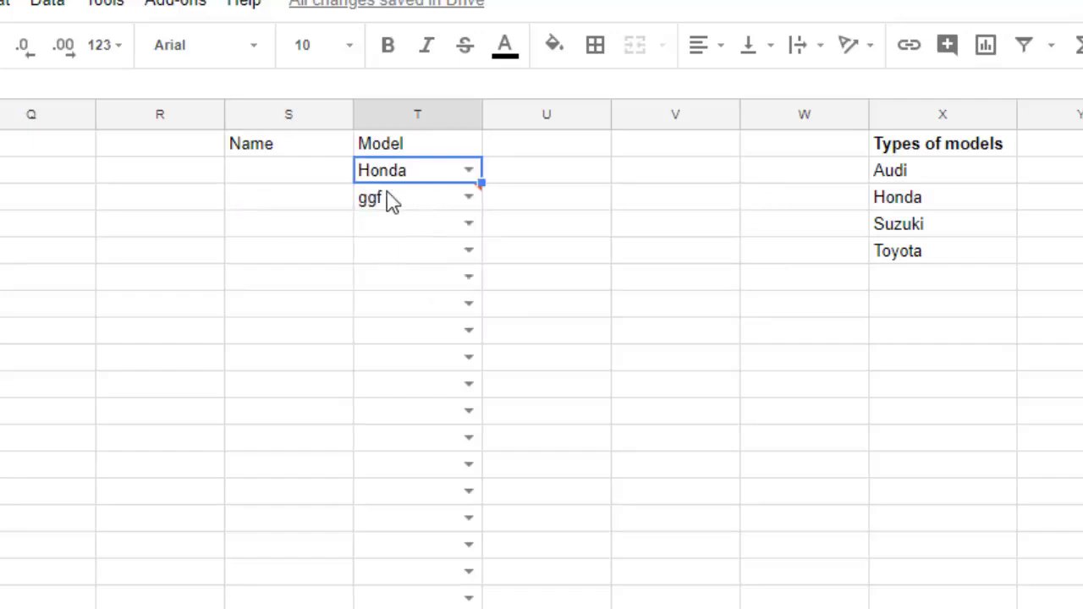
{"action": "right_click", "coordinate": [476, 212]}
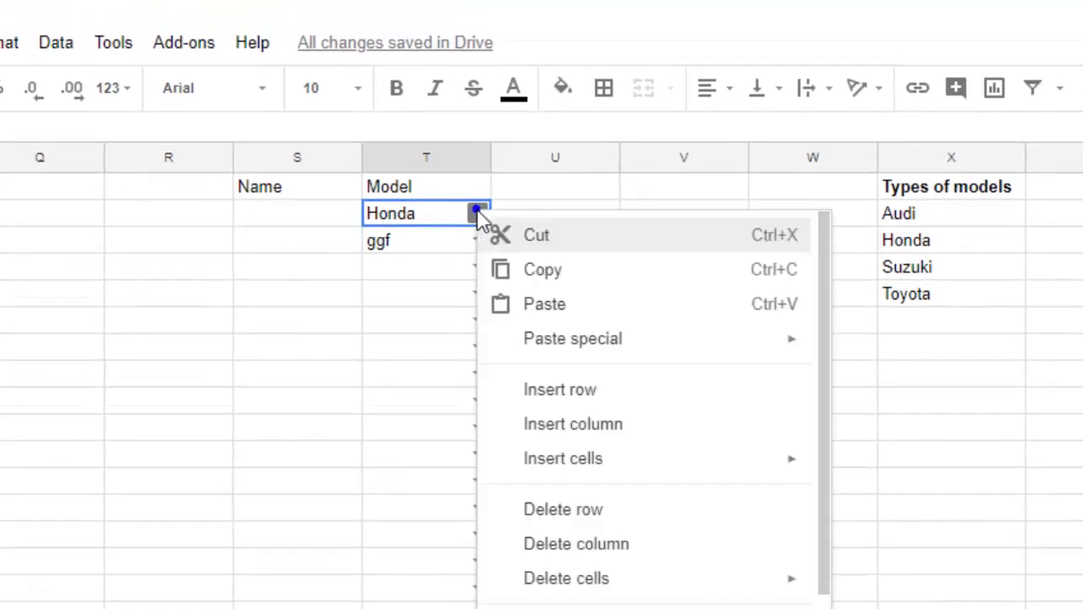
{"action": "left_click", "coordinate": [438, 210]}
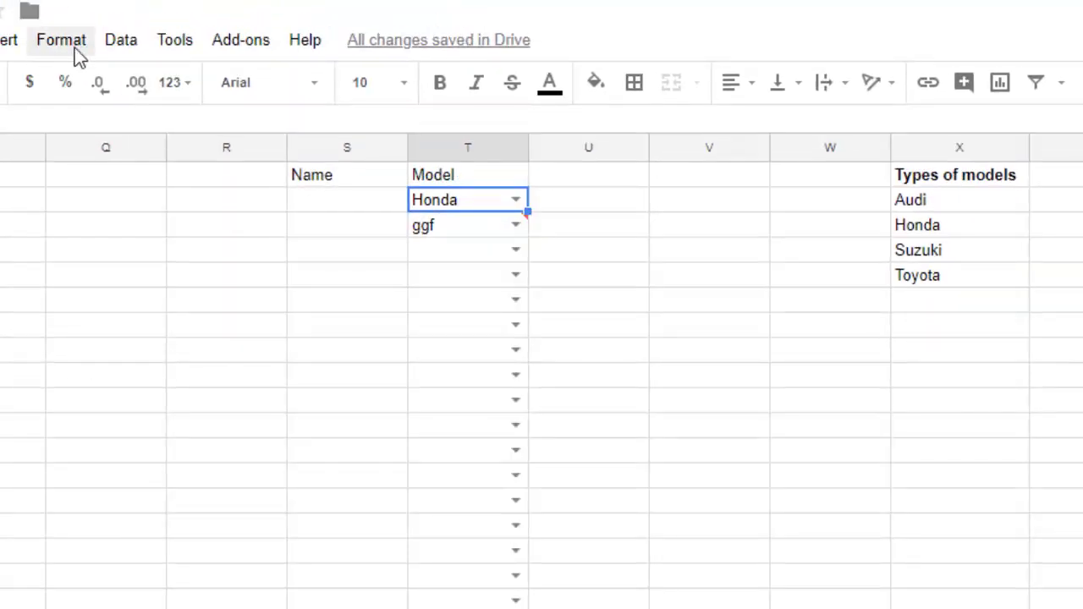
{"action": "left_click", "coordinate": [121, 42]}
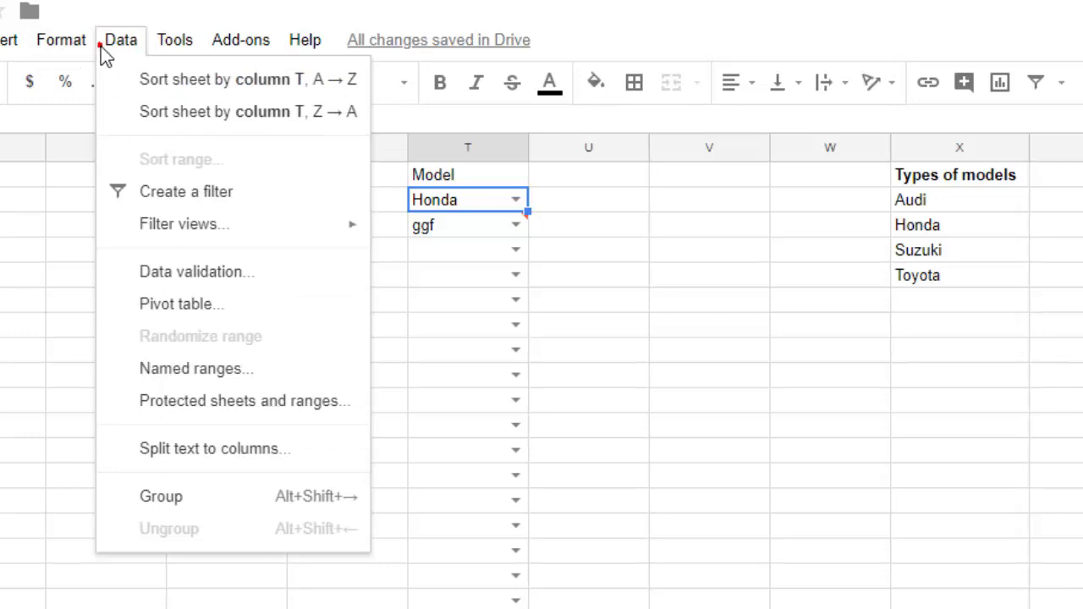
{"action": "left_click", "coordinate": [227, 288]}
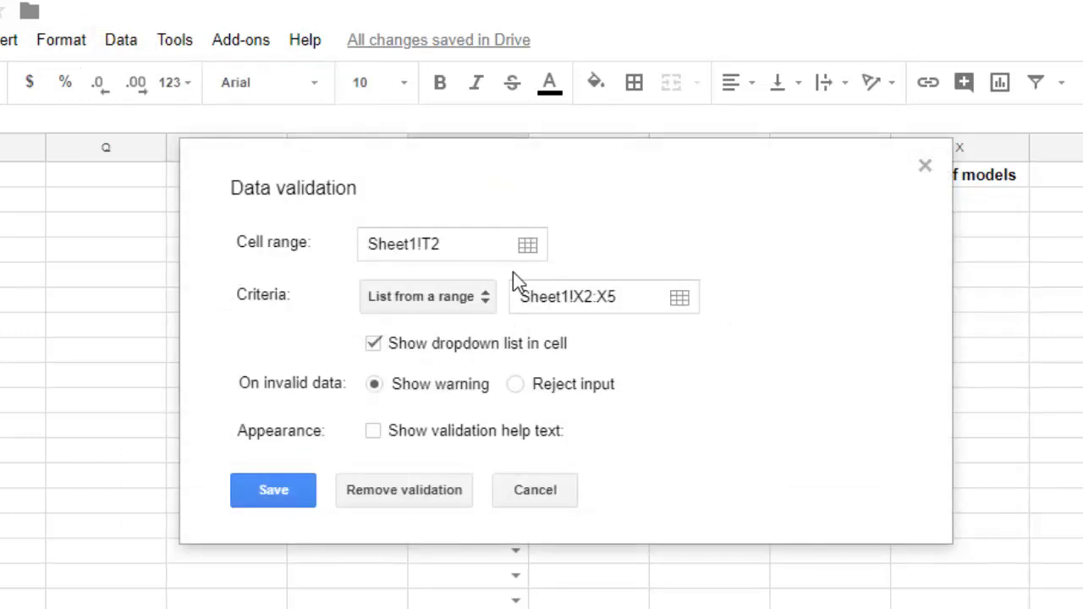
{"action": "left_click", "coordinate": [528, 245]}
{"action": "left_click", "coordinate": [455, 147]}
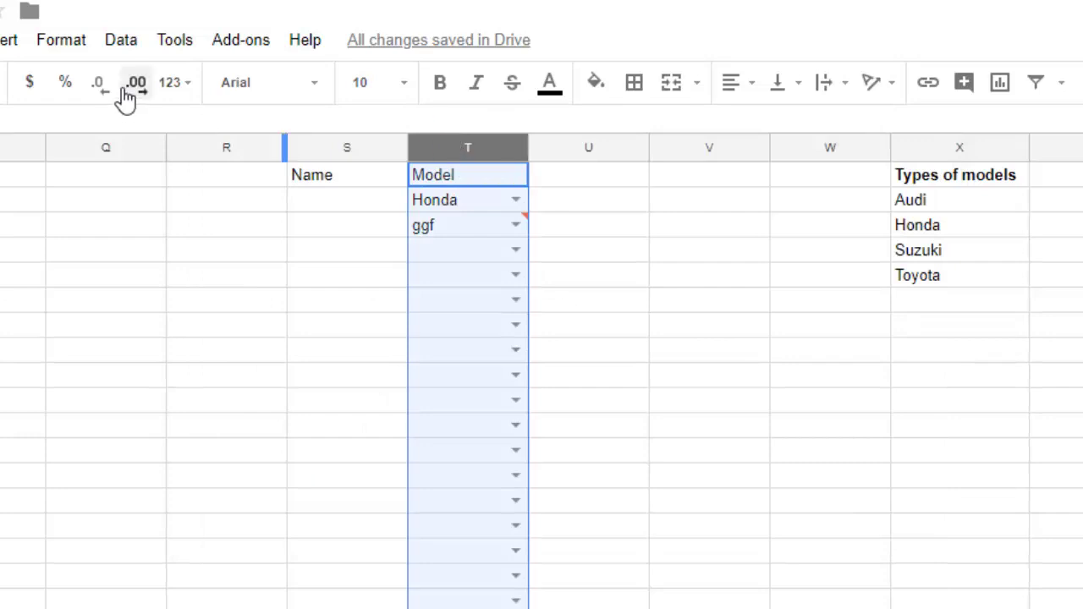
Remove column T's dropdown validation, then restore it with Ctrl+Z
{"action": "left_click", "coordinate": [111, 40]}
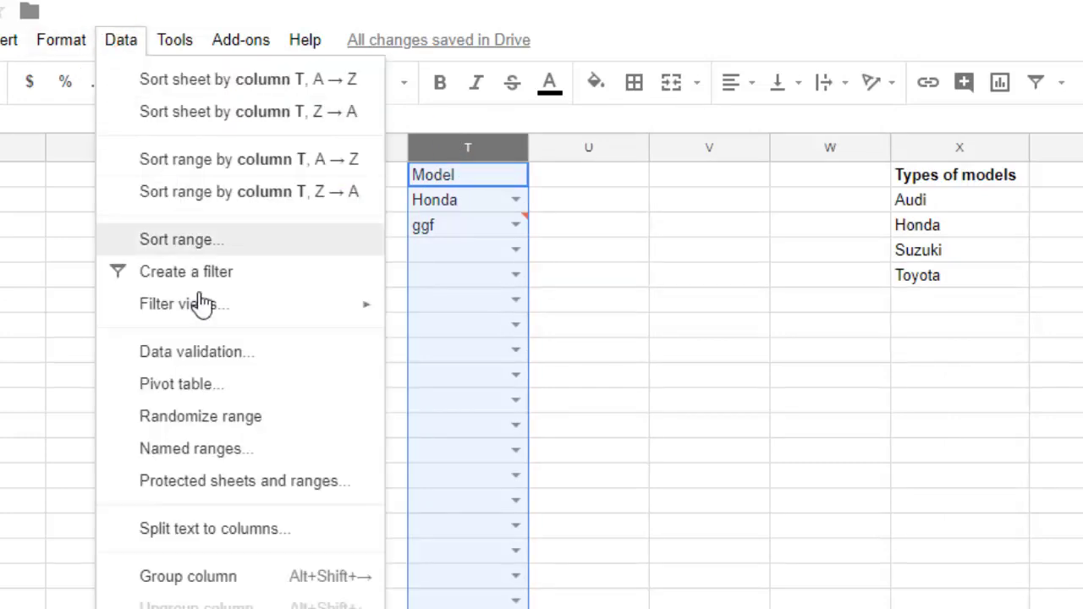
{"action": "left_click", "coordinate": [206, 355]}
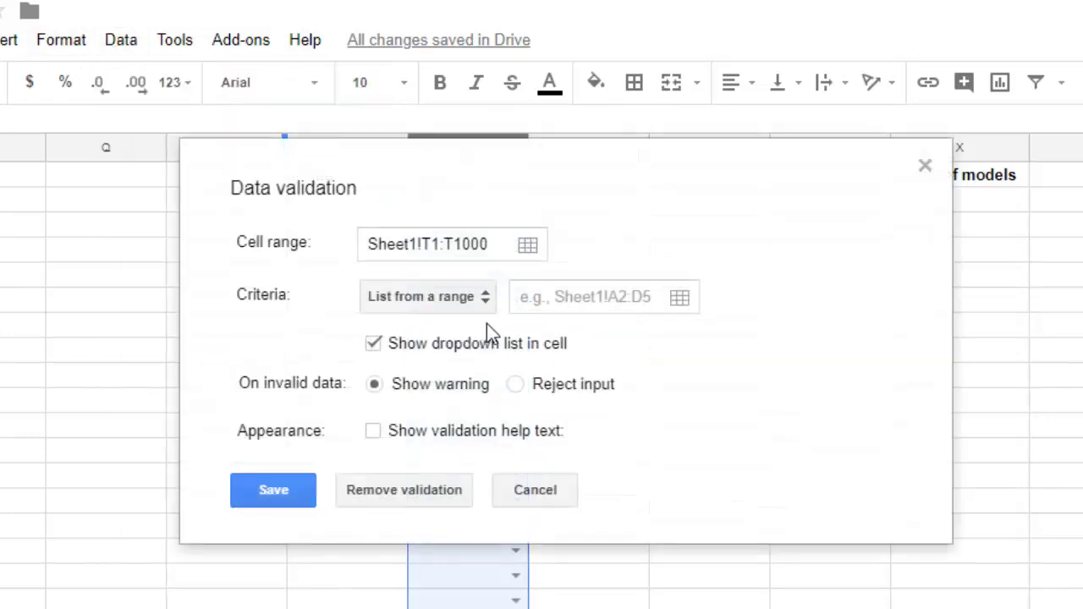
{"action": "left_click", "coordinate": [446, 493]}
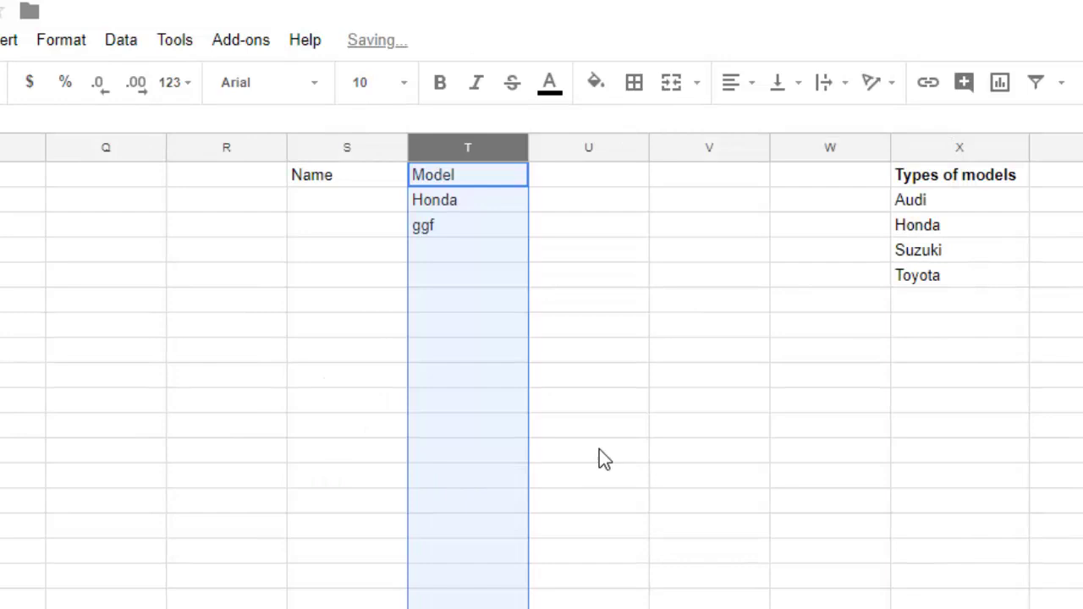
{"action": "key", "text": "ctrl+z"}
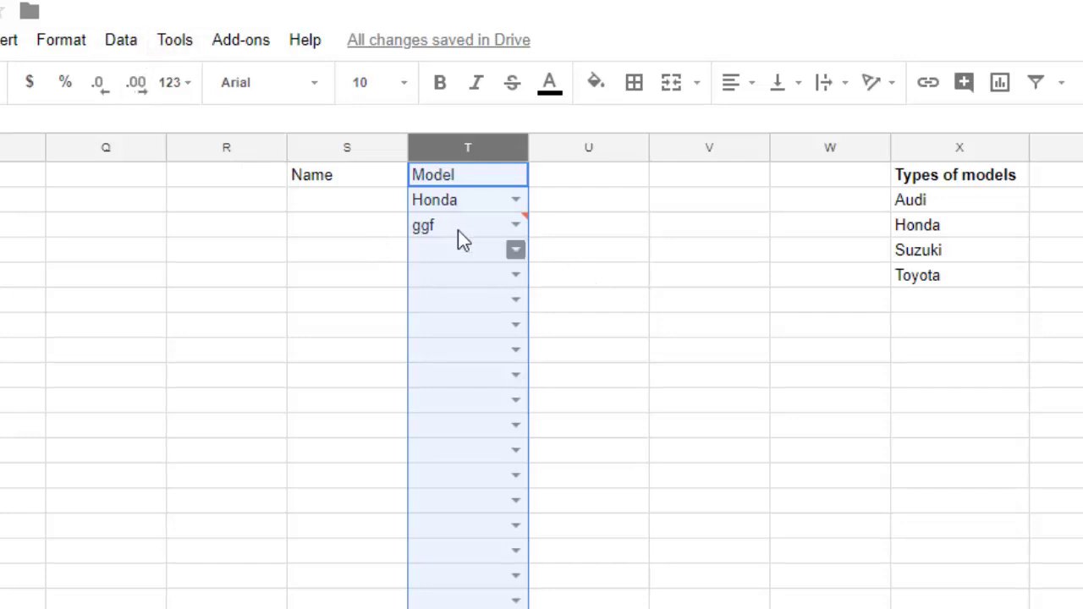
Switch column T's rule to a list of items 'abc, xyz, abn' and save it
{"action": "left_click", "coordinate": [131, 42]}
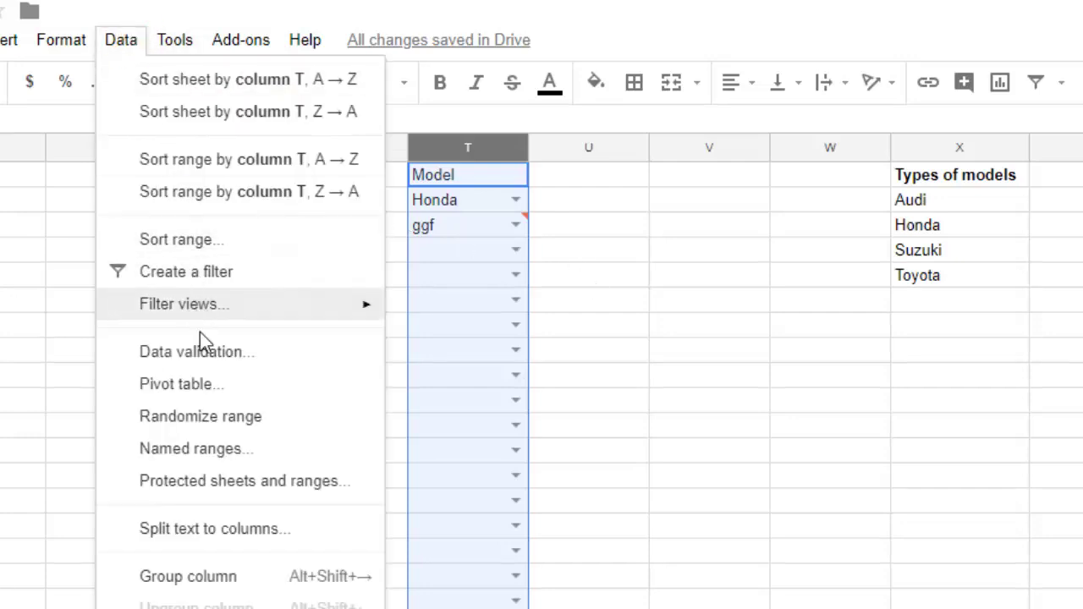
{"action": "left_click", "coordinate": [206, 353]}
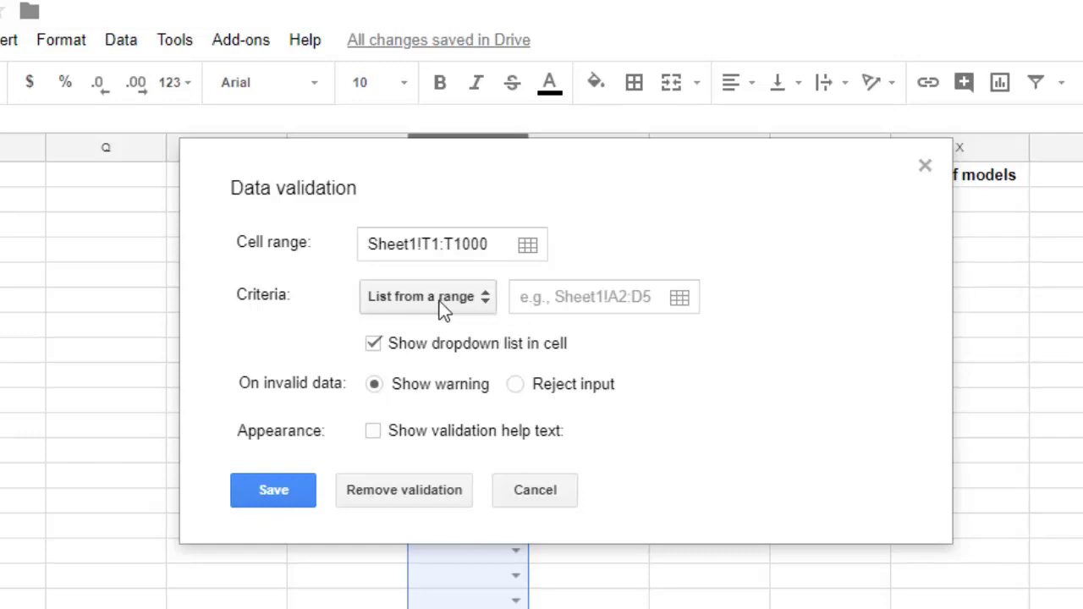
{"action": "left_click", "coordinate": [483, 301]}
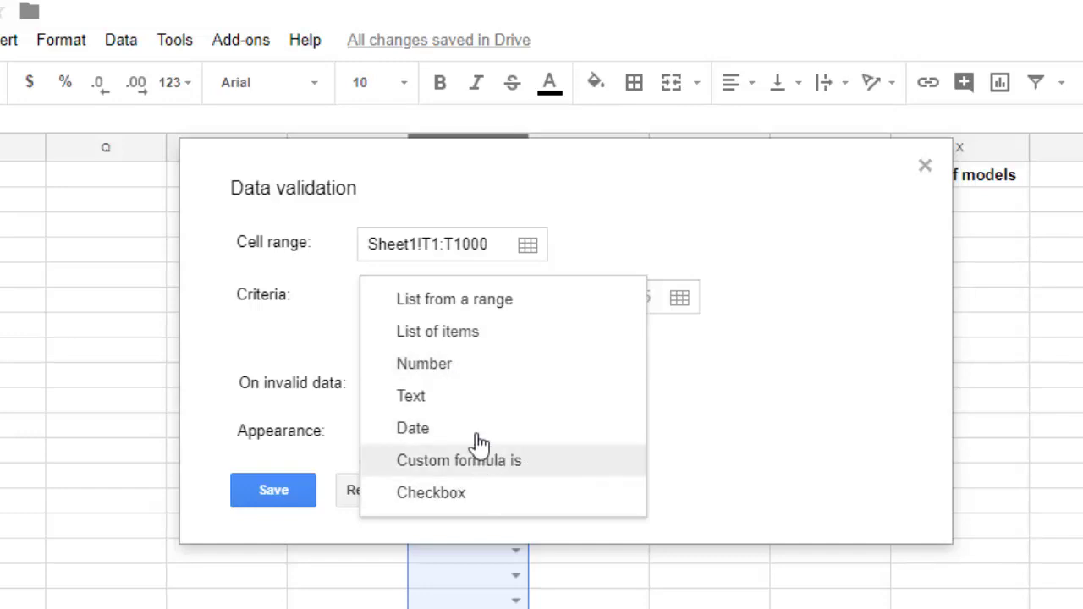
{"action": "left_click", "coordinate": [470, 339]}
{"action": "left_click", "coordinate": [592, 296]}
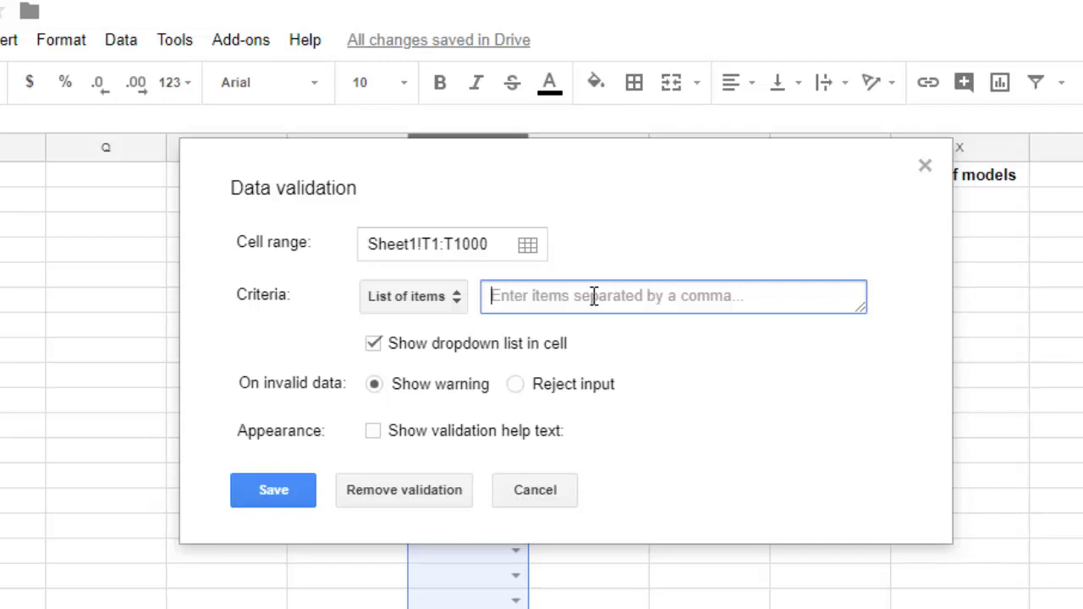
{"action": "type", "text": "abc"}
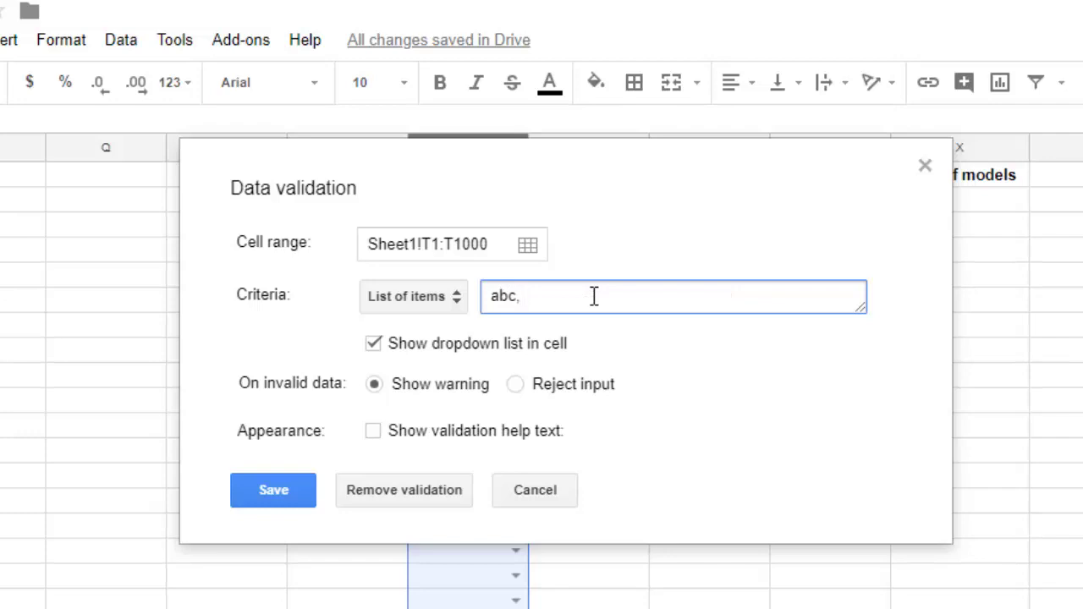
{"action": "type", "text": ", xyz, abn"}
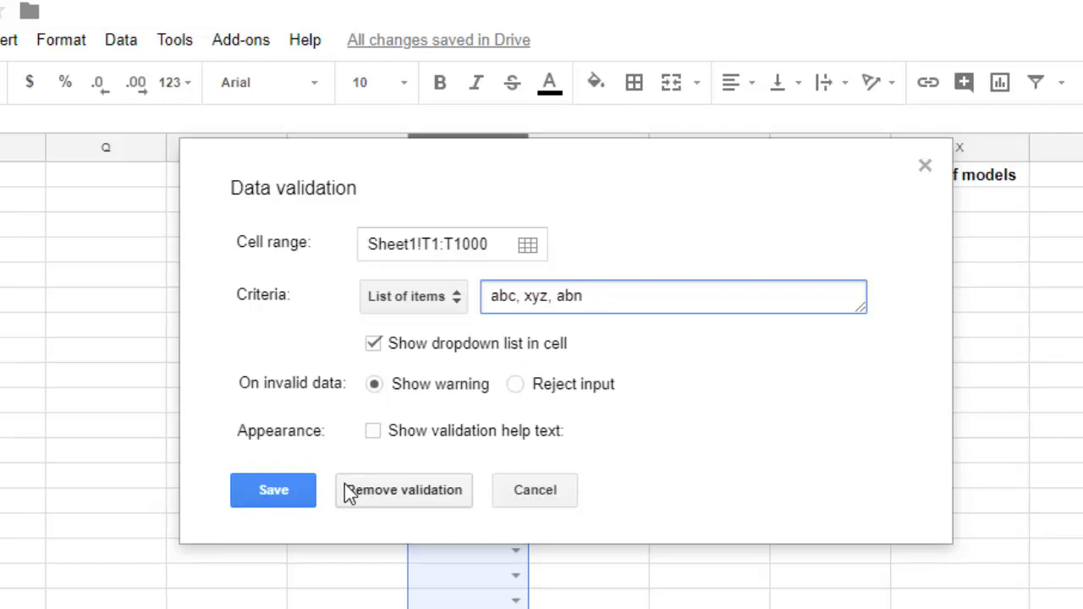
{"action": "left_click", "coordinate": [296, 493]}
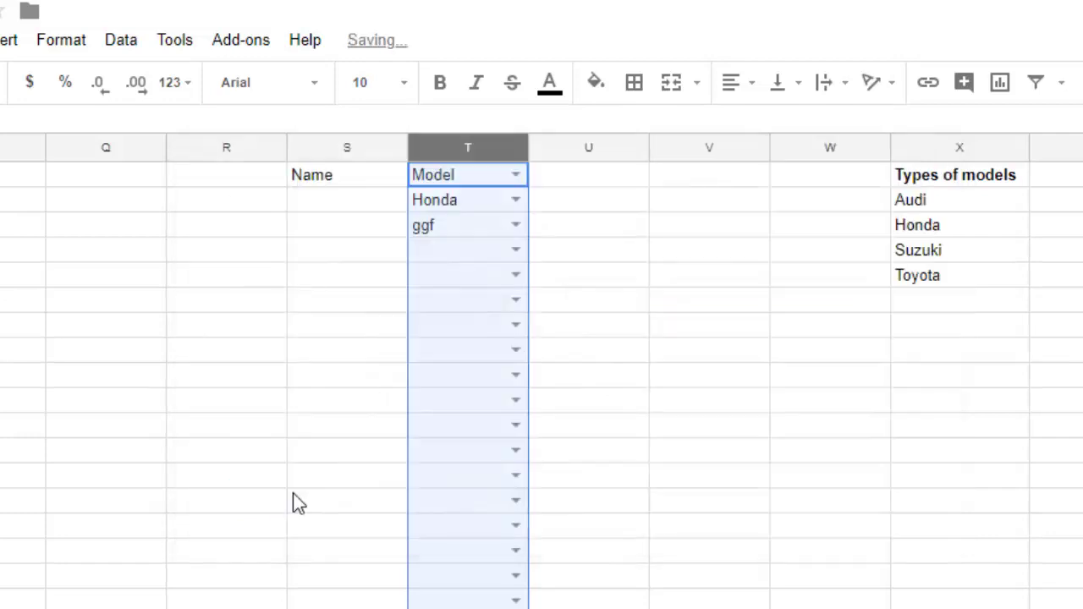
{"action": "left_click", "coordinate": [516, 251]}
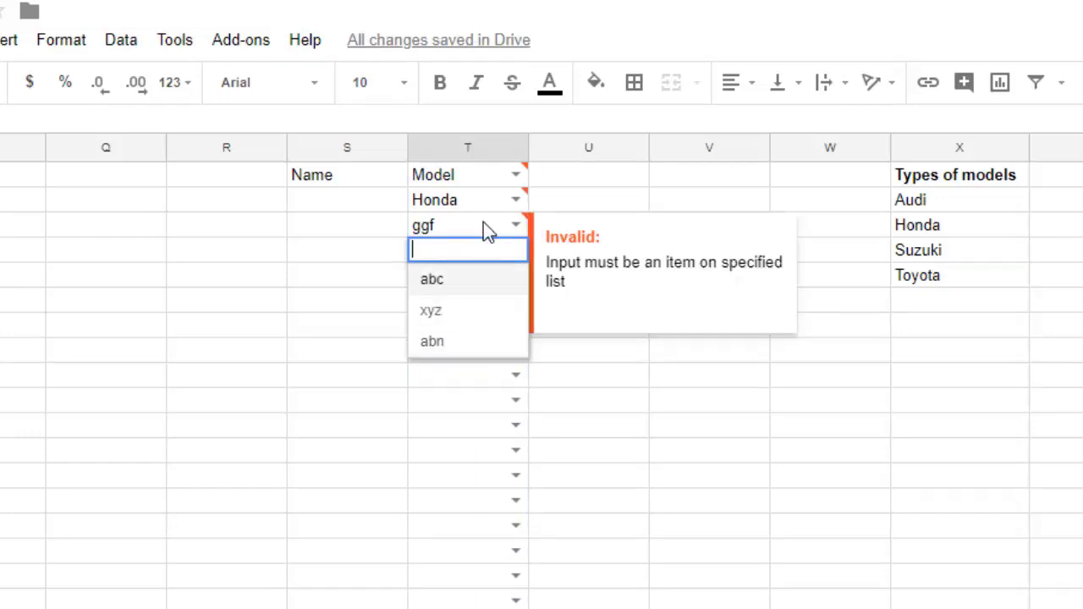
{"action": "left_click", "coordinate": [478, 381]}
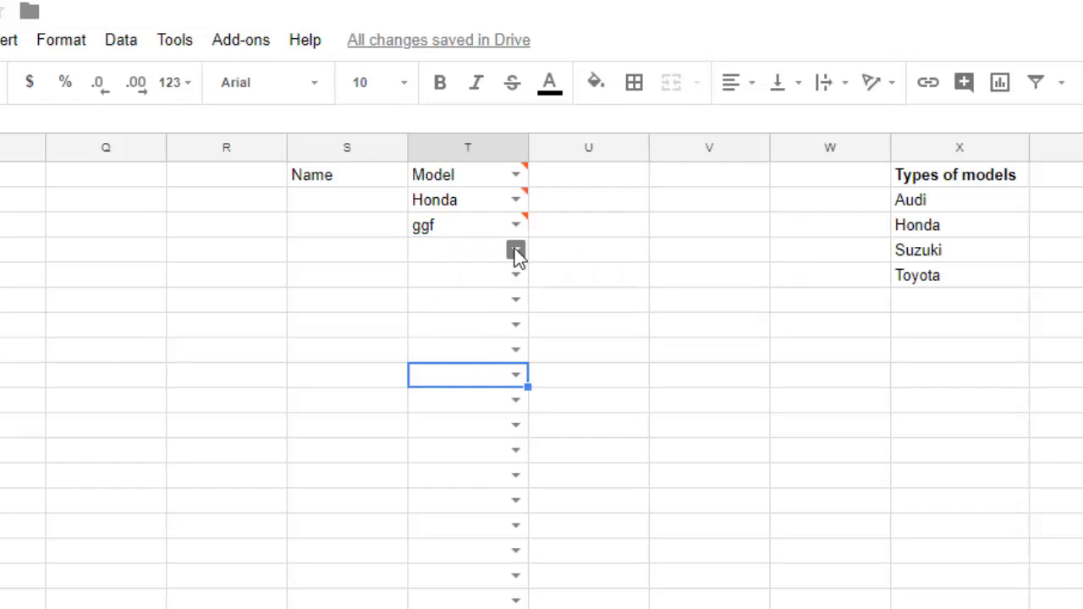
{"action": "left_click", "coordinate": [121, 40]}
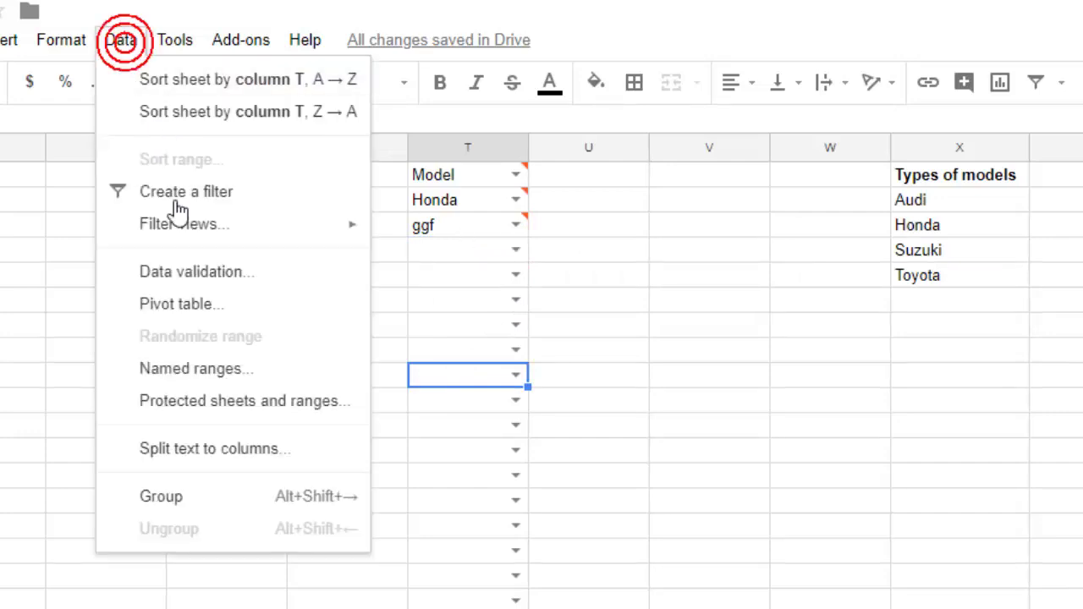
{"action": "left_click", "coordinate": [197, 273]}
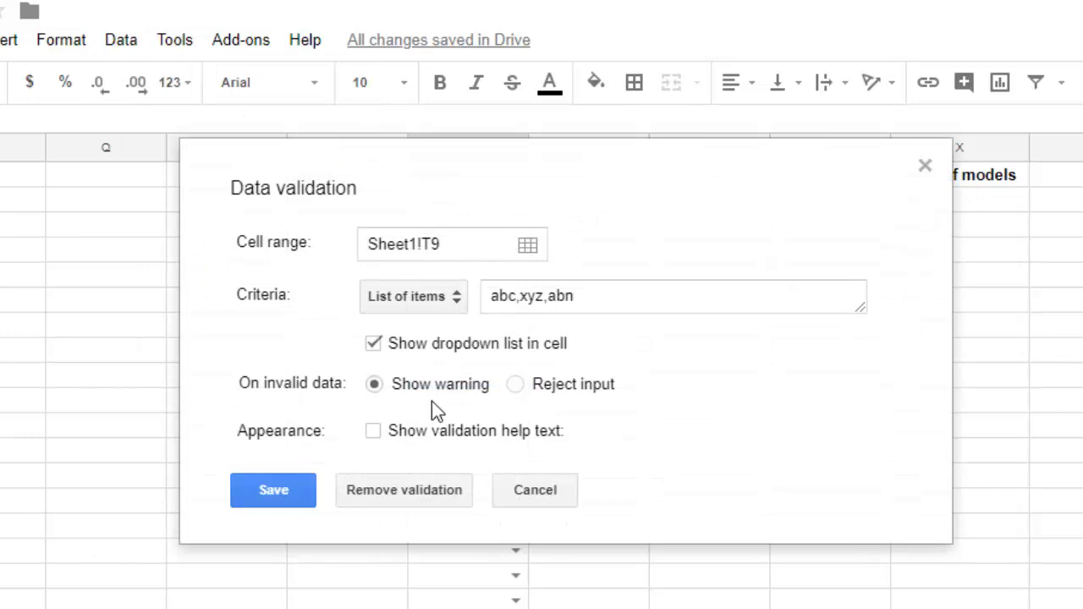
{"action": "left_click", "coordinate": [451, 298]}
{"action": "left_click", "coordinate": [459, 331]}
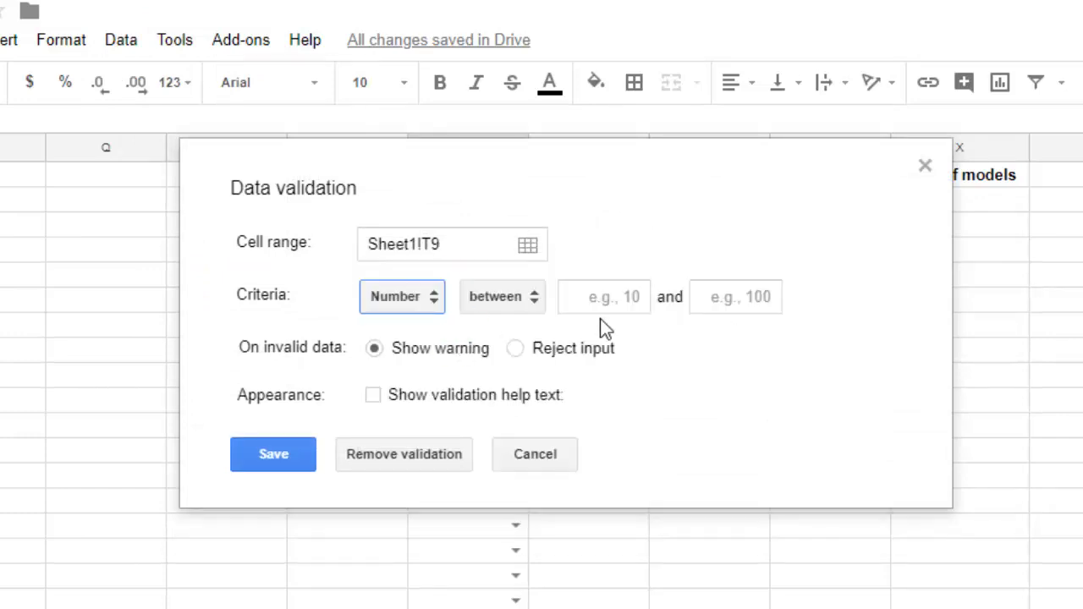
{"action": "left_click", "coordinate": [404, 297]}
{"action": "left_click", "coordinate": [430, 327]}
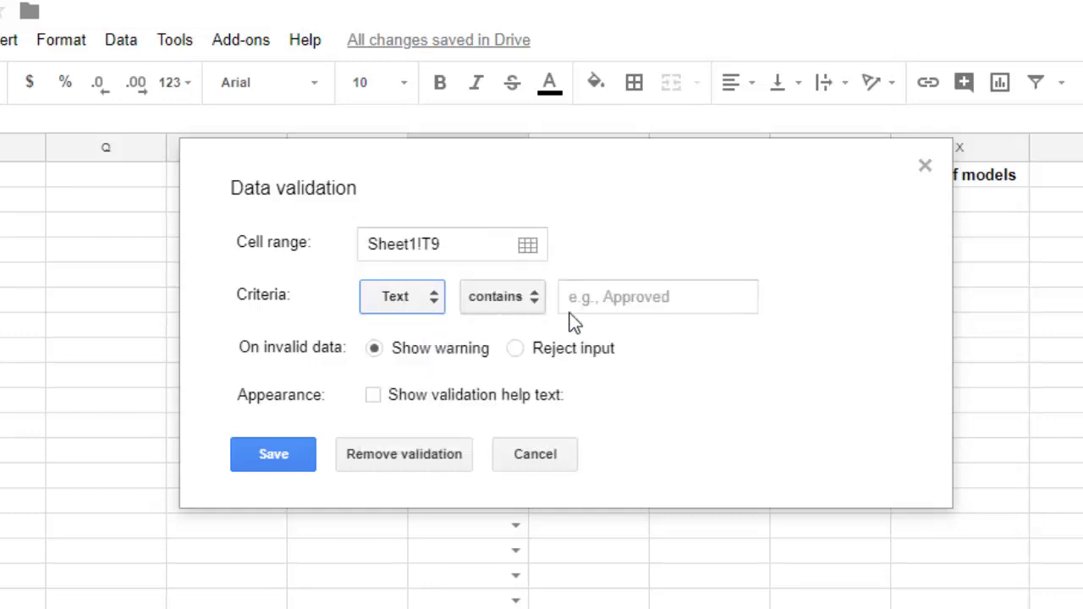
{"action": "left_click", "coordinate": [629, 303]}
{"action": "left_click", "coordinate": [500, 298]}
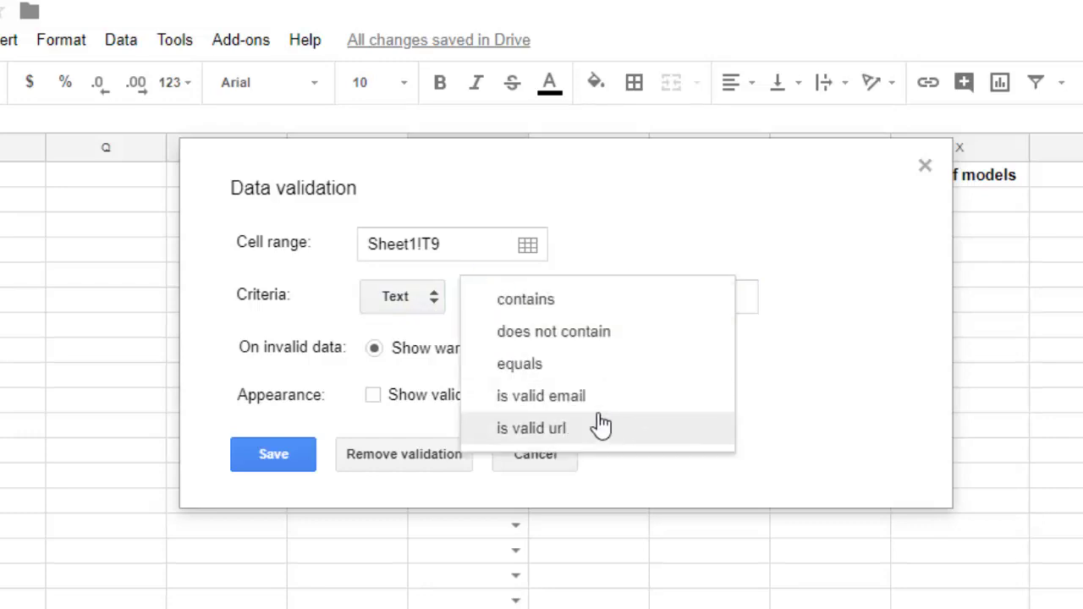
{"action": "left_click", "coordinate": [648, 235]}
{"action": "left_click", "coordinate": [554, 455]}
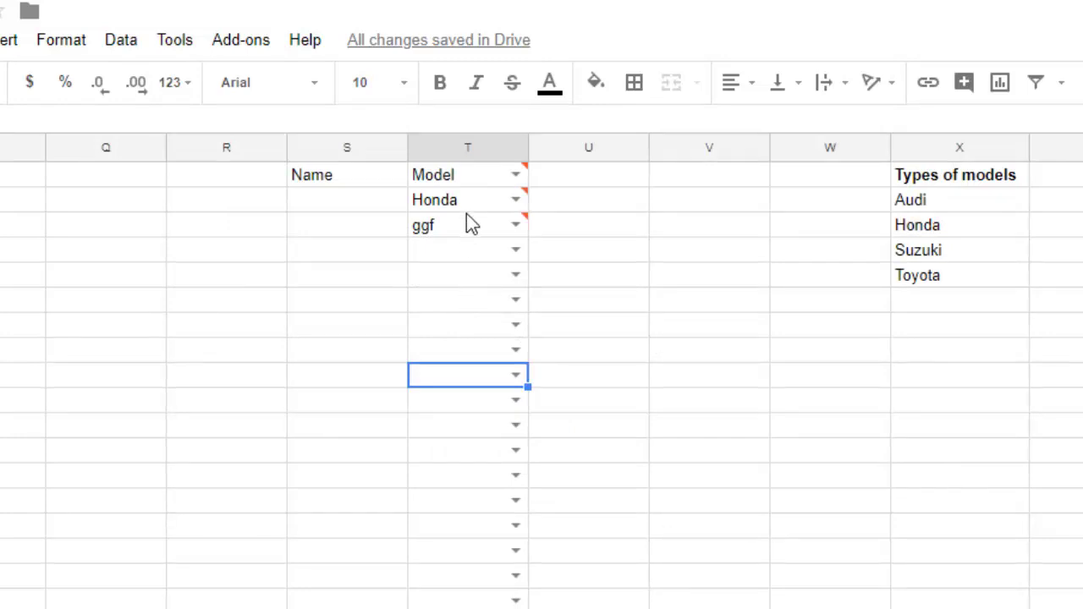
Select all of column T and remove its data validation, clearing the dropdowns
{"action": "left_click_drag", "start_coordinate": [474, 148], "coordinate": [133, 48]}
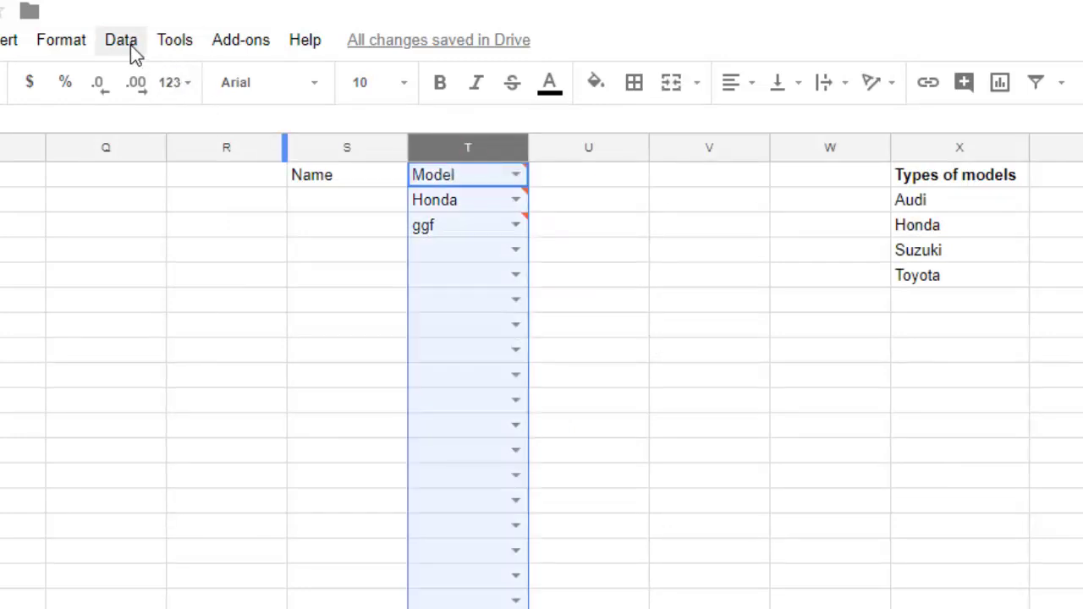
{"action": "left_click", "coordinate": [123, 39]}
{"action": "left_click", "coordinate": [194, 352]}
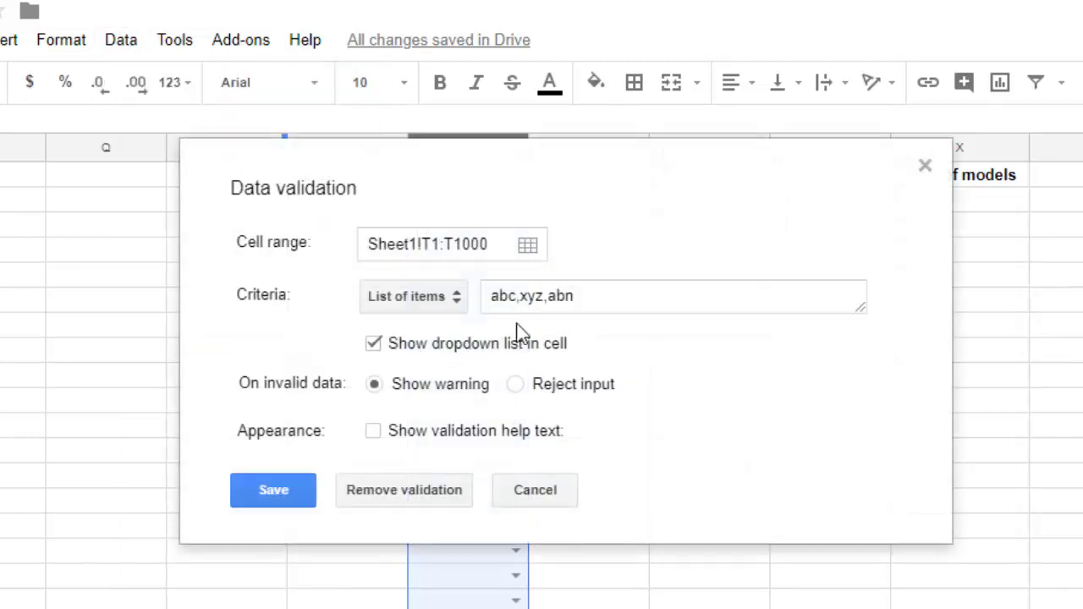
{"action": "left_click", "coordinate": [369, 504]}
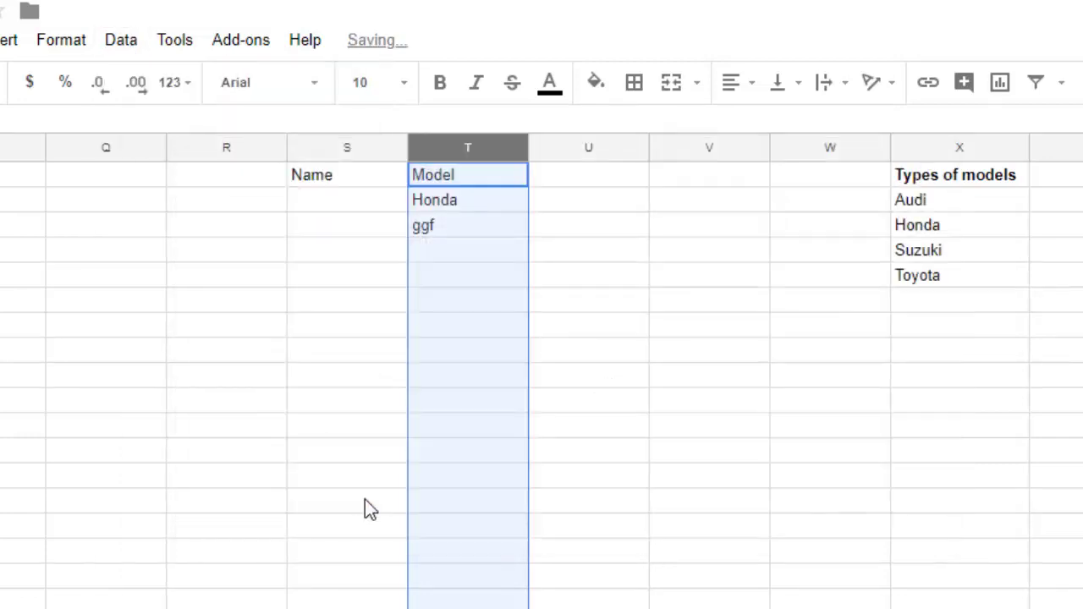